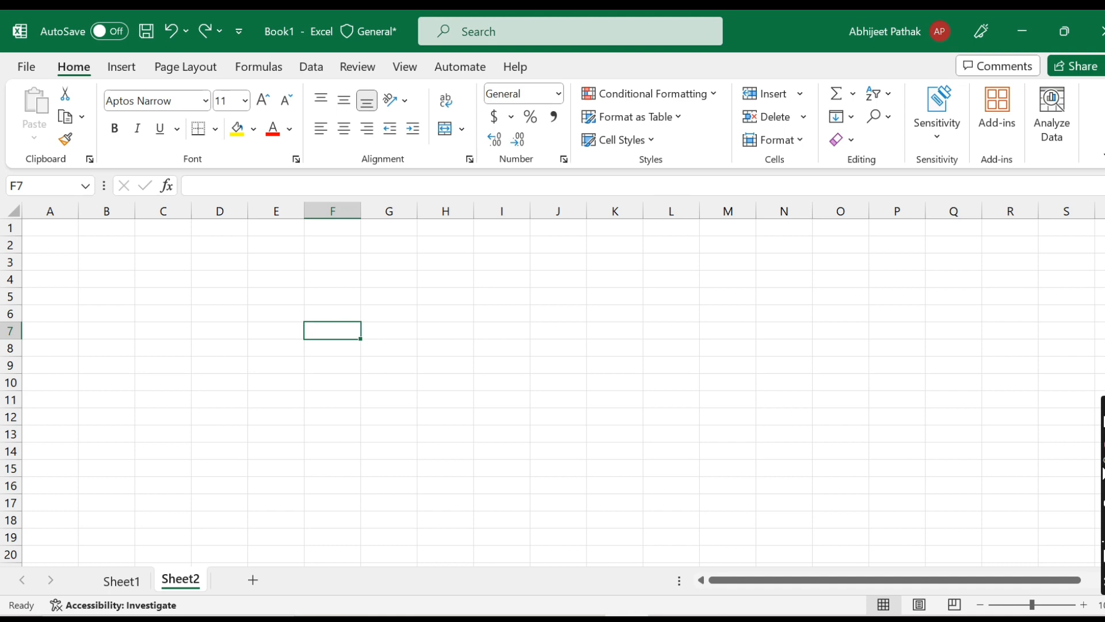
- Enter the heading DATE in cell E2 of Sheet2
left_click(276, 260)
left_click(281, 244)
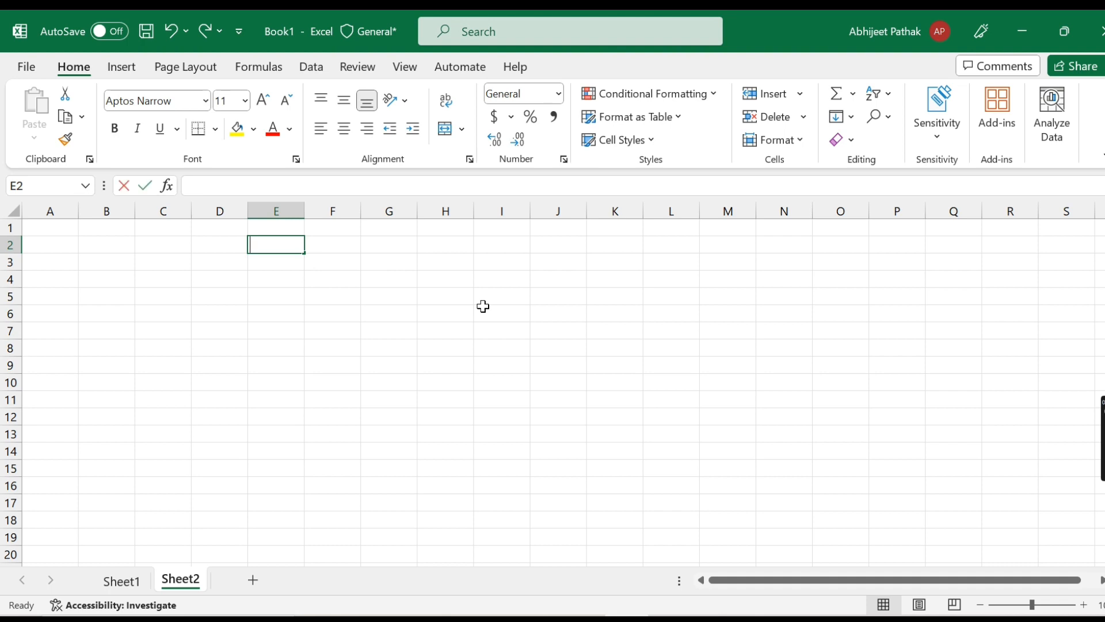
type("d")
key("BackSpace")
type("DATE")
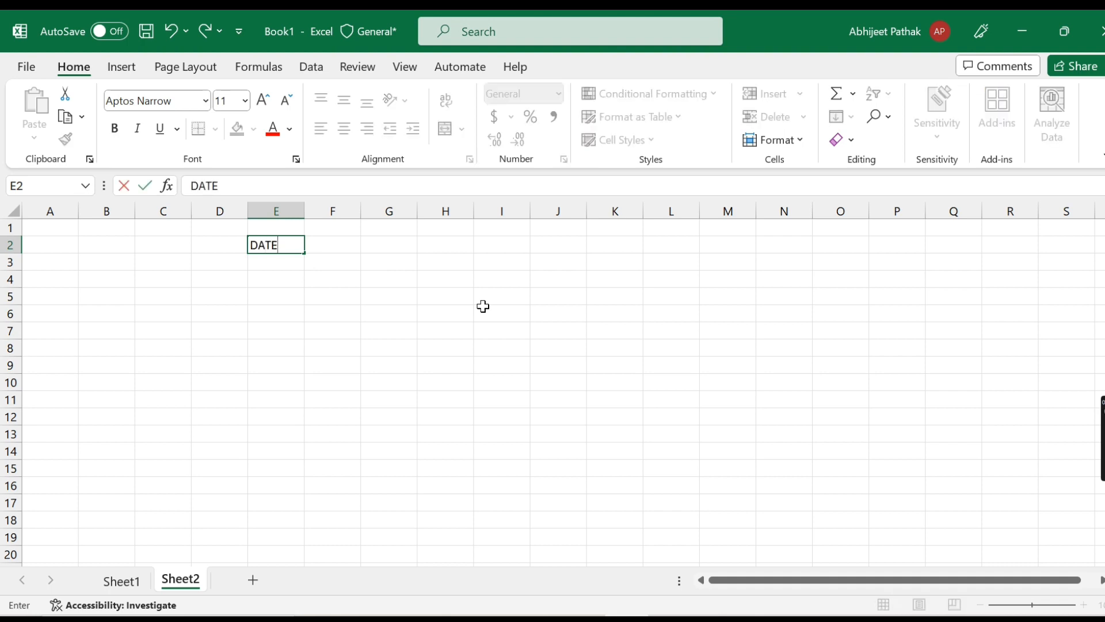
key("Return")
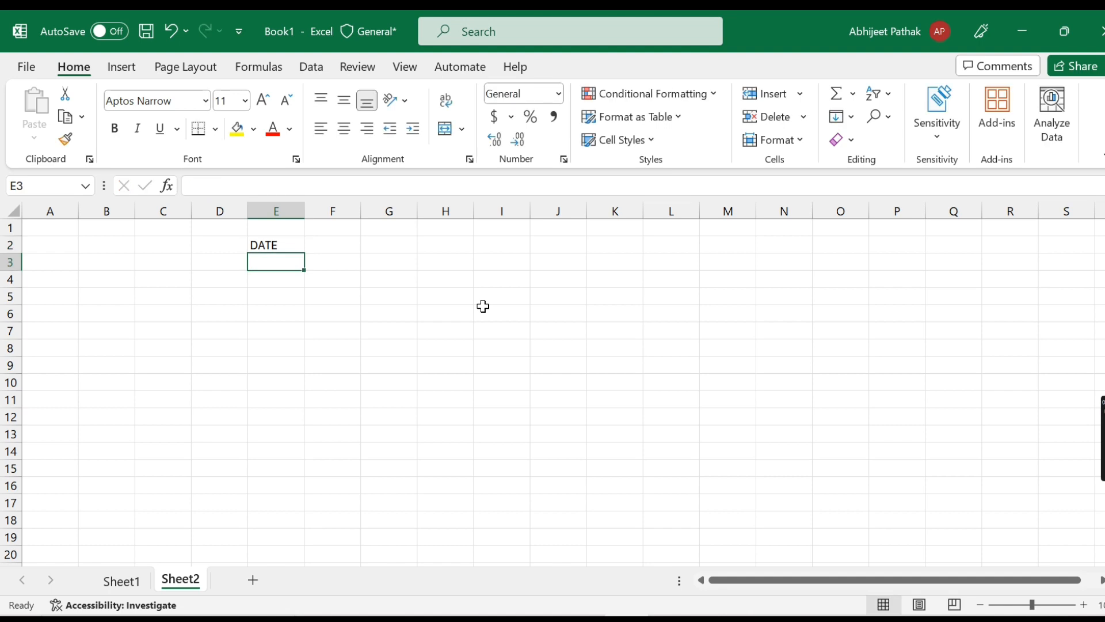
- Widen column E and enter the date 11-04-2023 in cell E3, keeping its default alignment
left_click_drag(304, 211, 338, 210)
type("11")
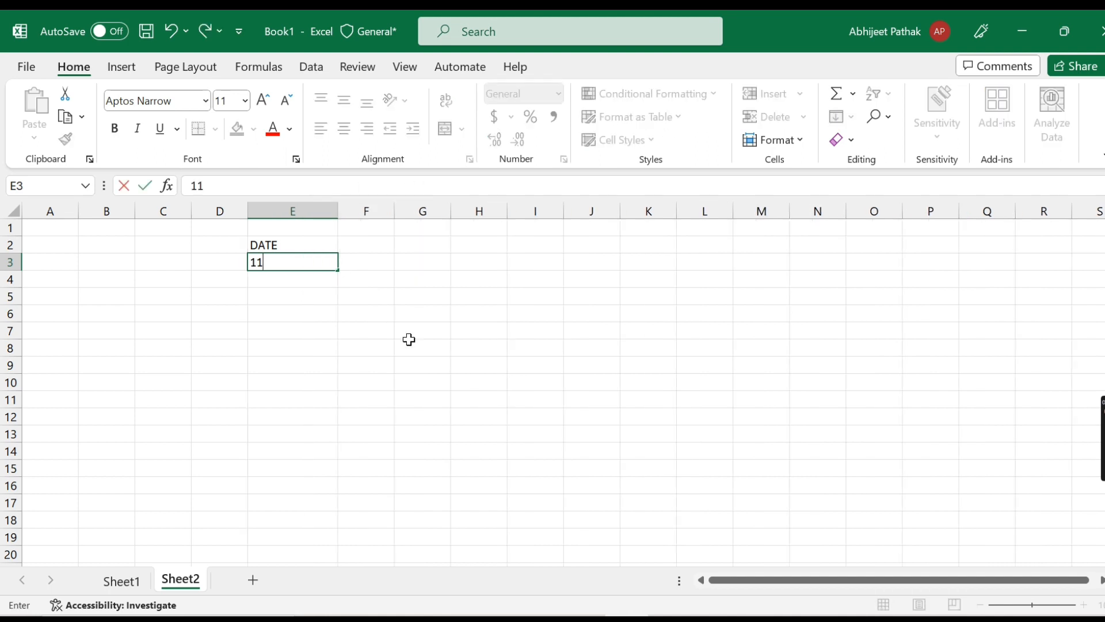
type("-04-20233")
key("BackSpace")
key("Return")
key("Up")
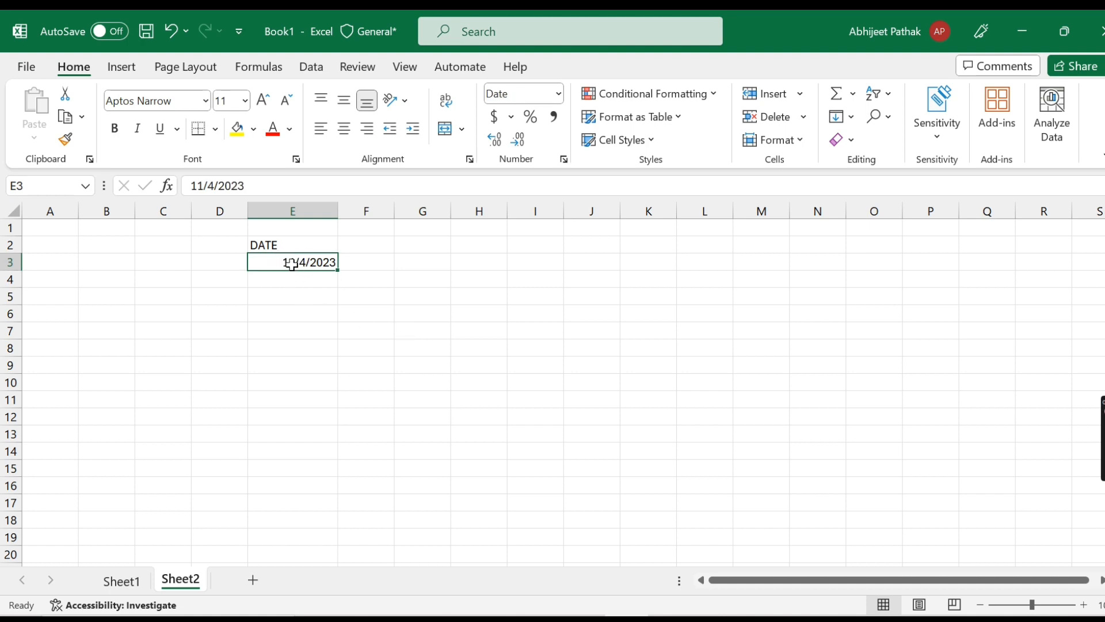
left_click(344, 126)
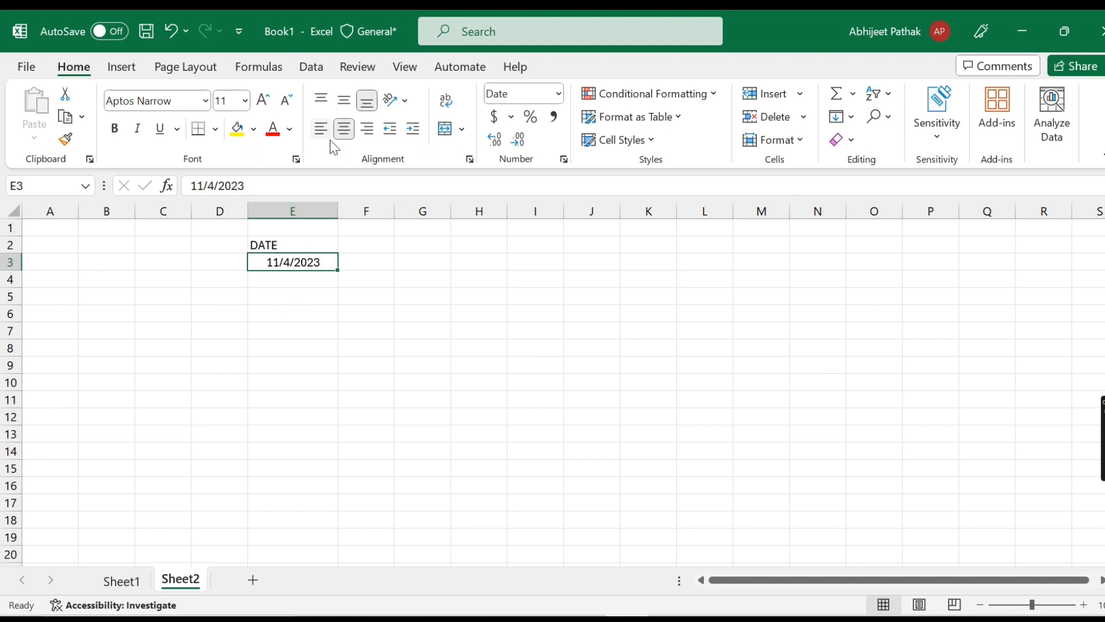
left_click(344, 128)
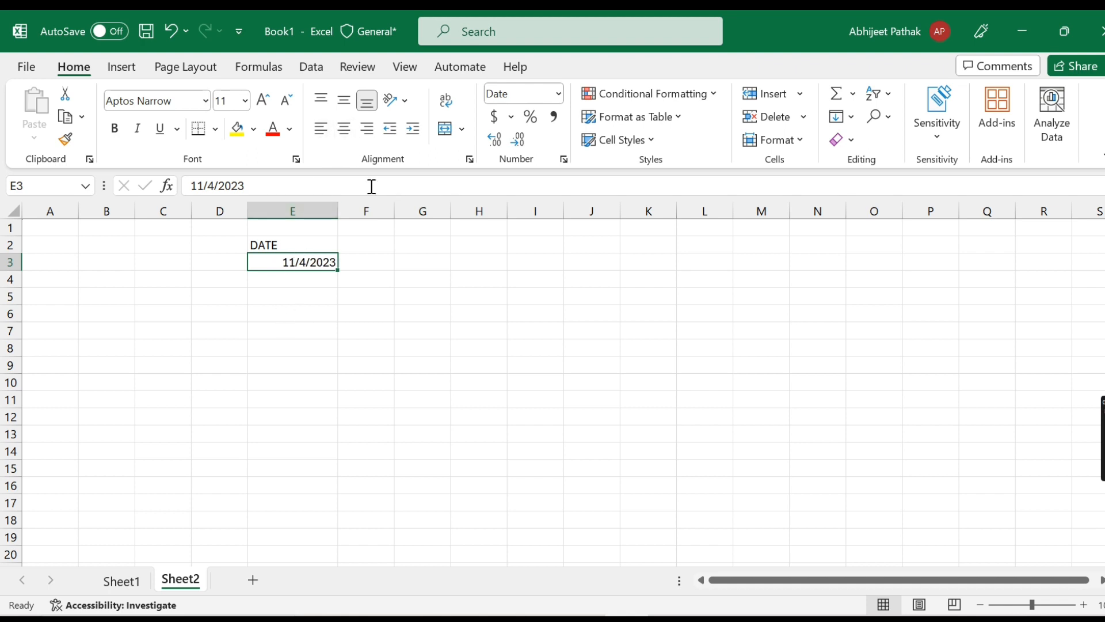
- Enter the date 15-04-2023 in cell E4 under the first date
left_click(1085, 605)
left_click(1085, 605)
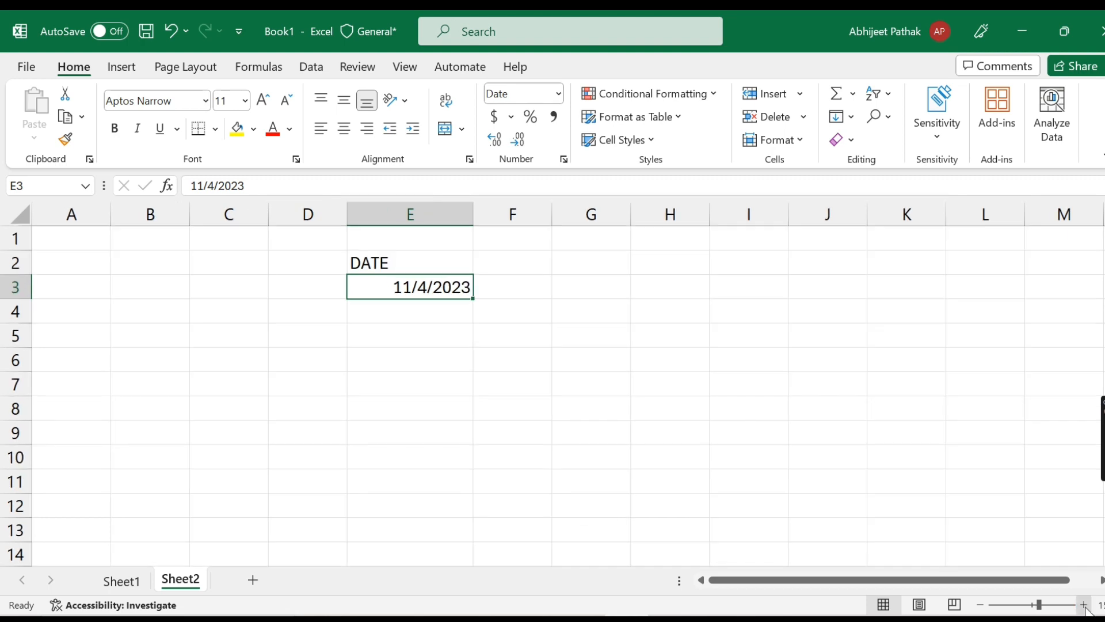
left_click(1085, 605)
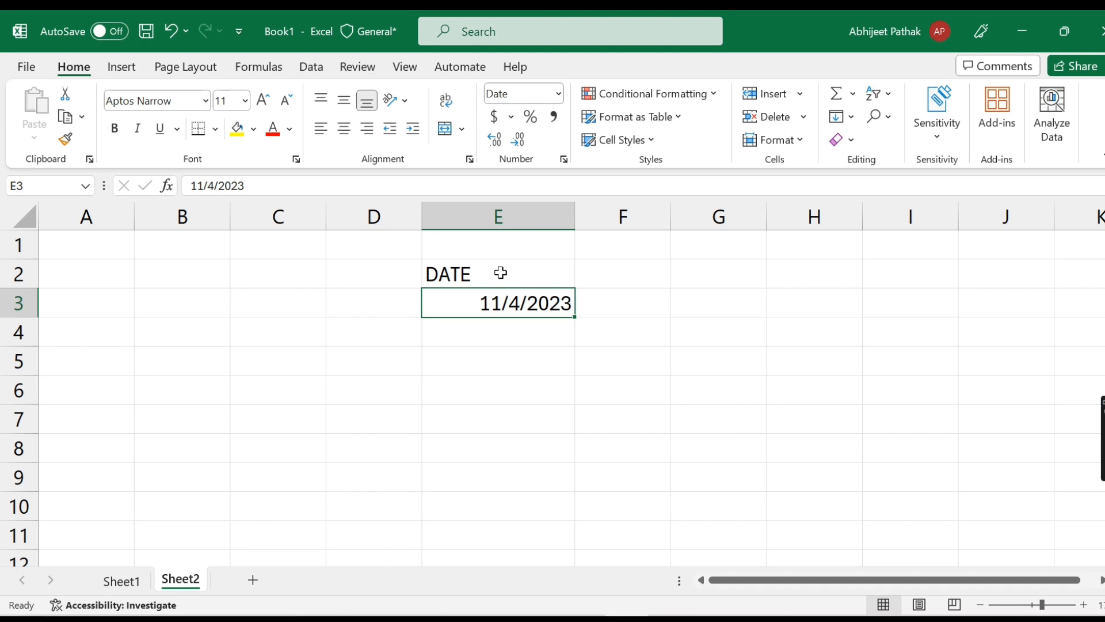
left_click(499, 336)
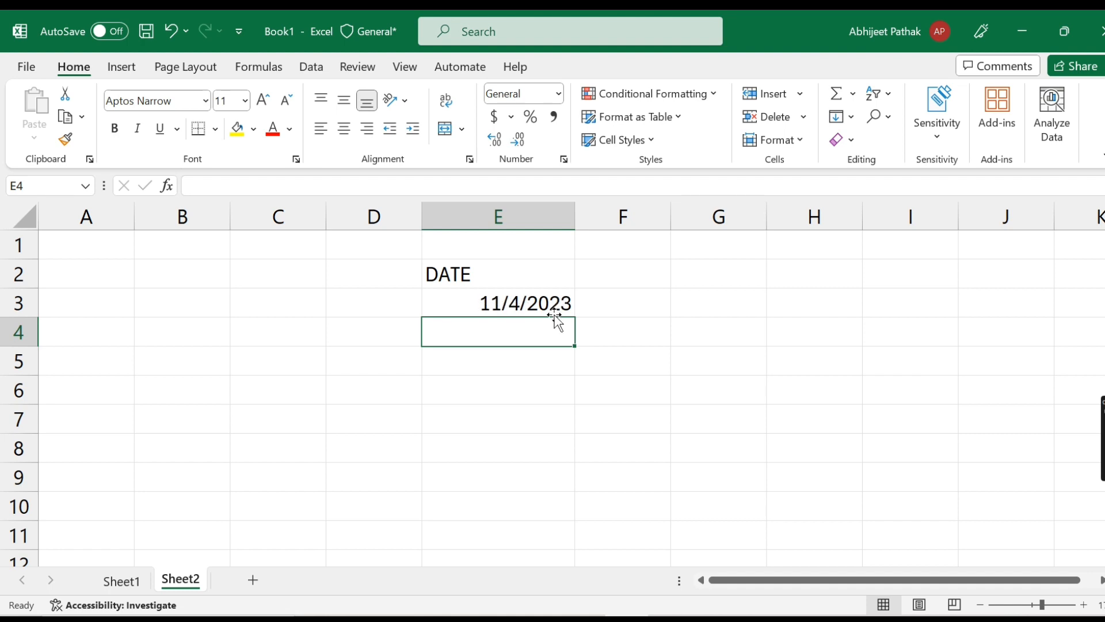
type("15-04-2023")
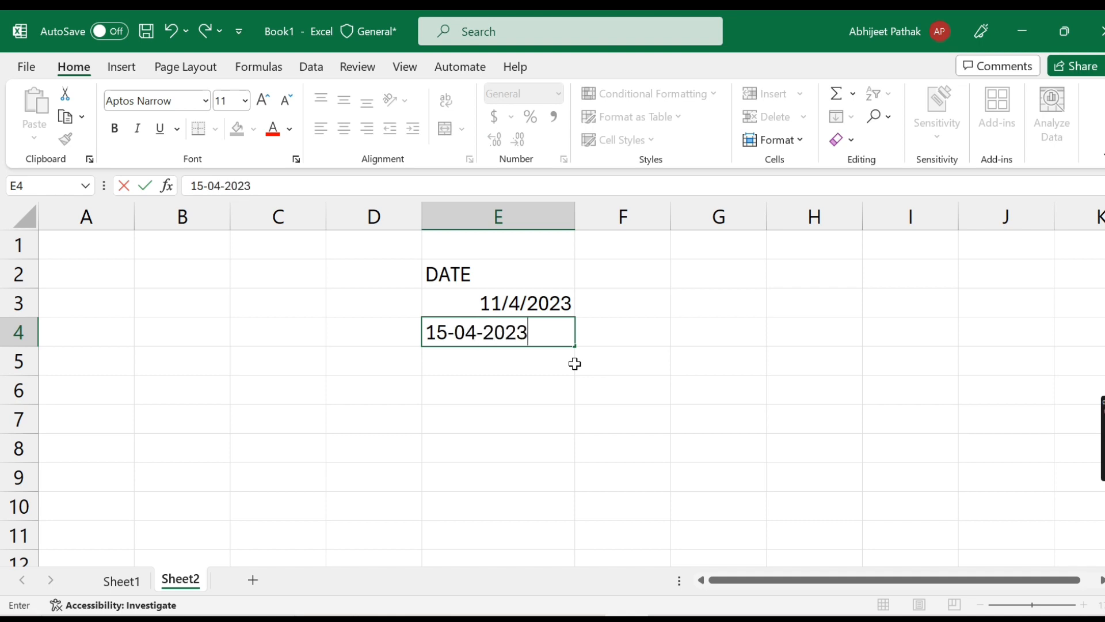
key("Return")
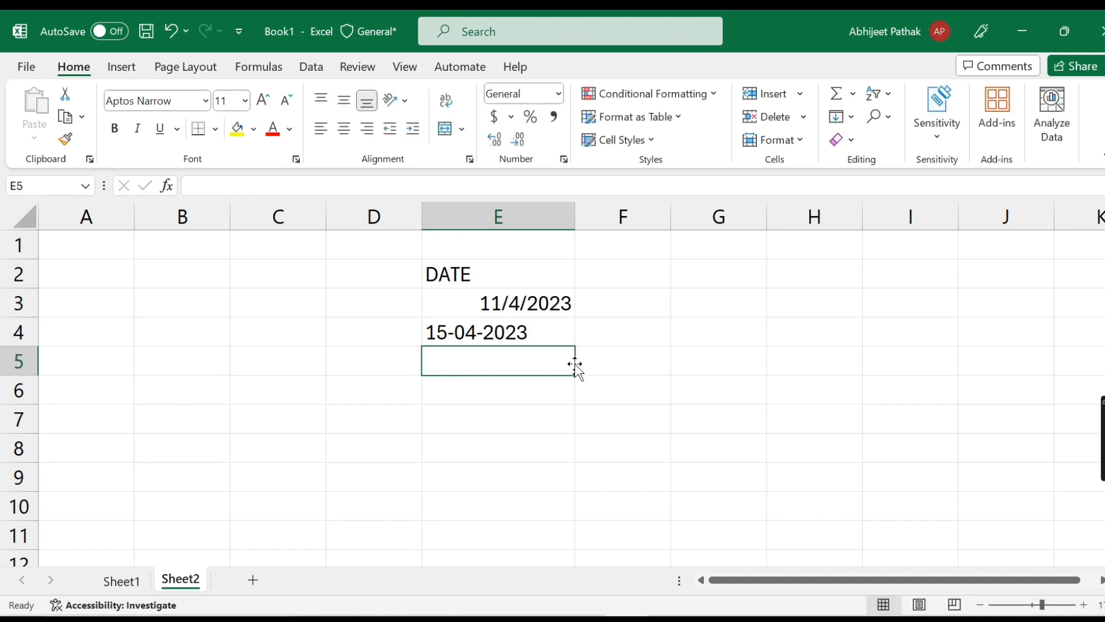
left_click(534, 341)
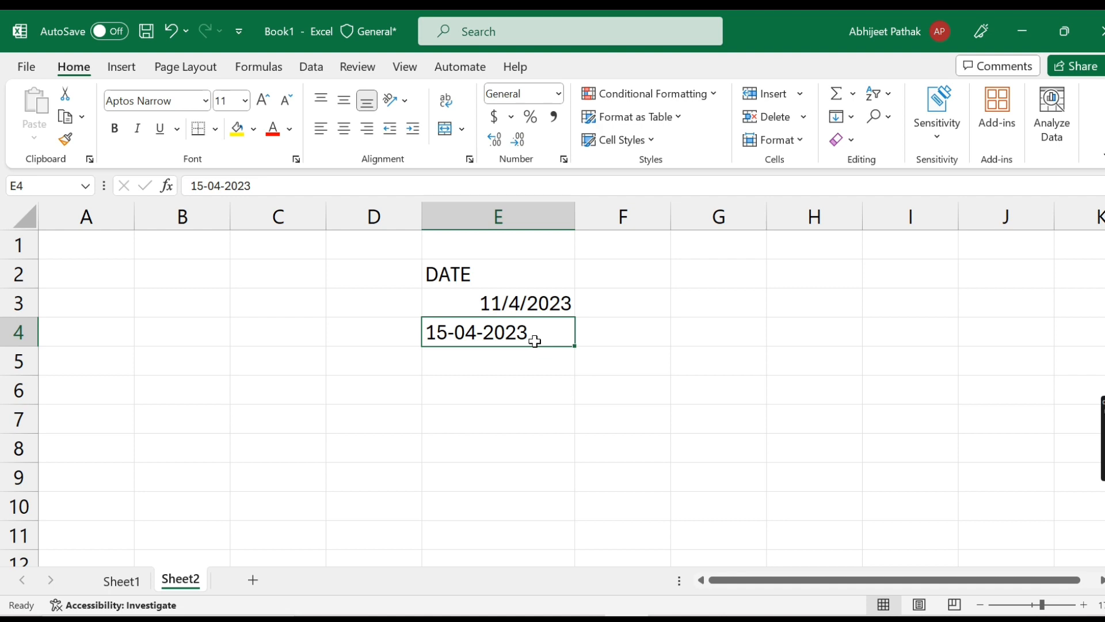
- Enter the date 04-03-2023 in cell E5
left_click(526, 361)
type("0")
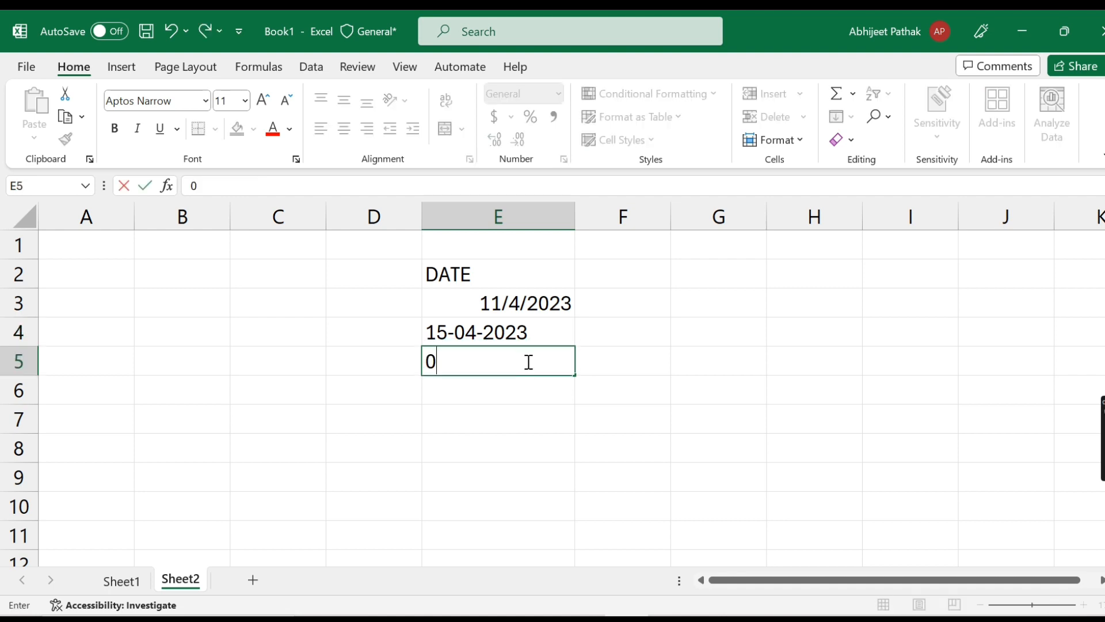
type("4-03-2023")
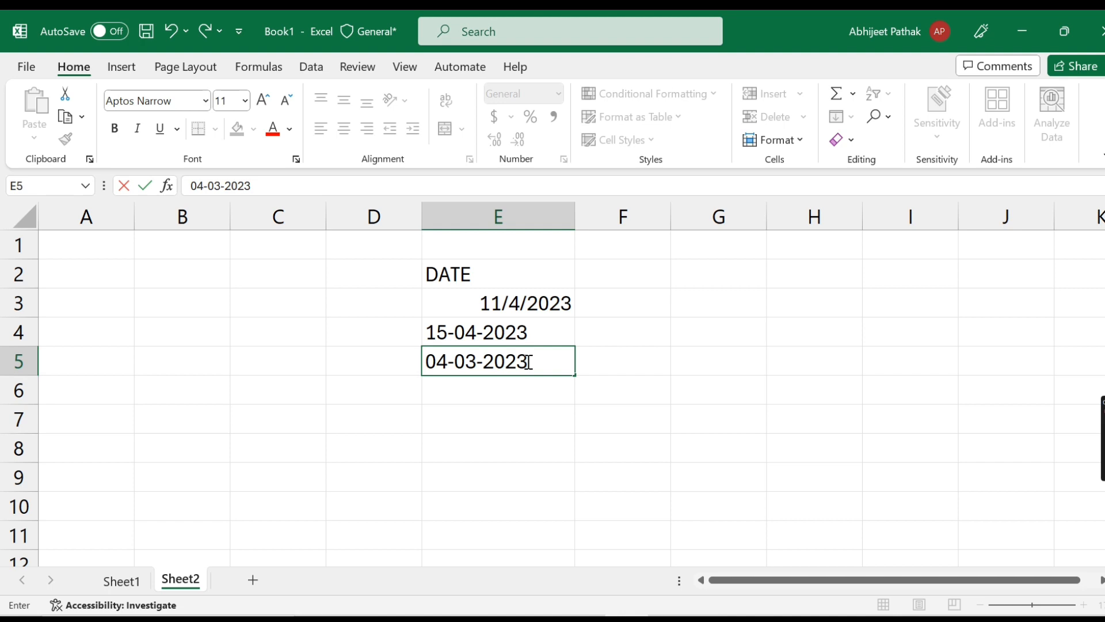
key("Return")
left_click(526, 361)
- Enter the date 23-05-2023 in cell E6 and compare it with the entry in E4
key("Down")
type("23-05-23023")
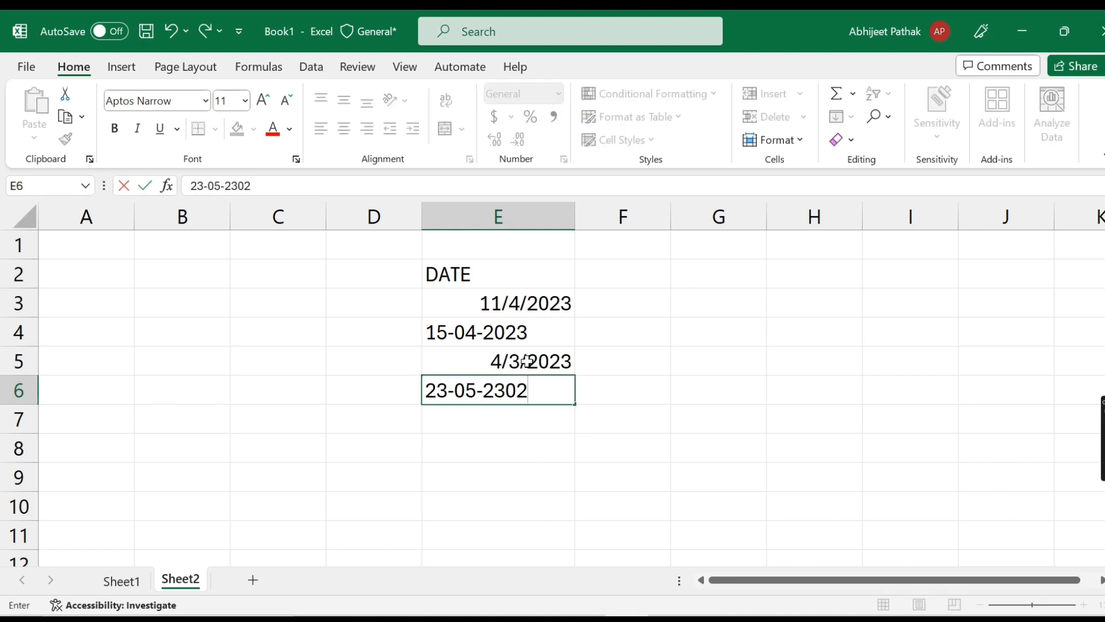
key("BackSpace")
key("BackSpace")
key("BackSpace")
key("BackSpace")
type("023")
key("Return")
left_click(522, 385)
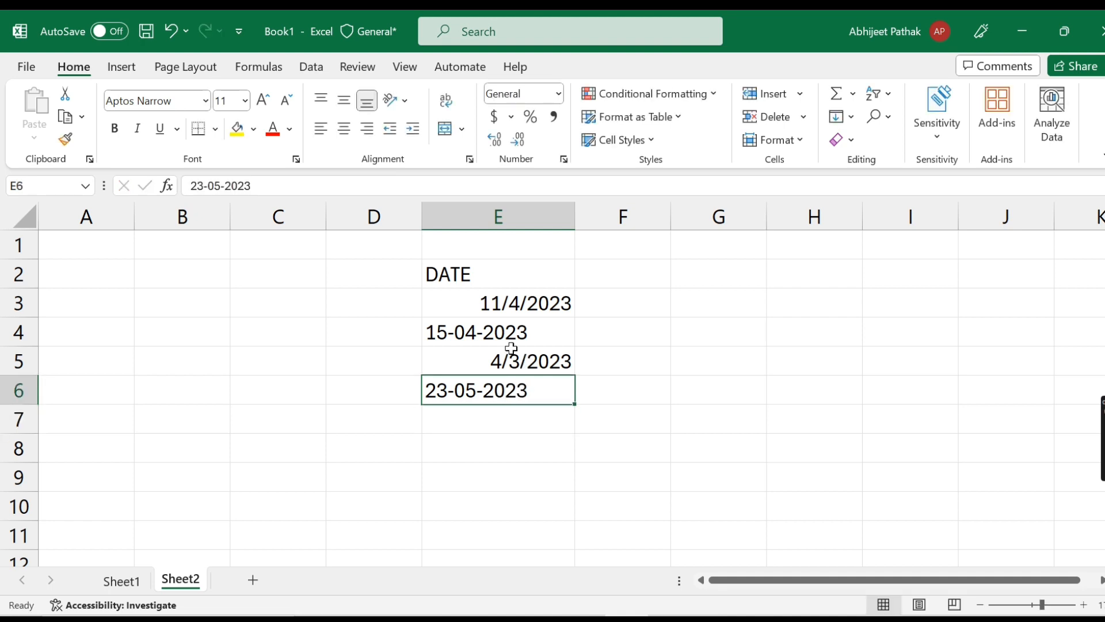
left_click(499, 332)
left_click(495, 387)
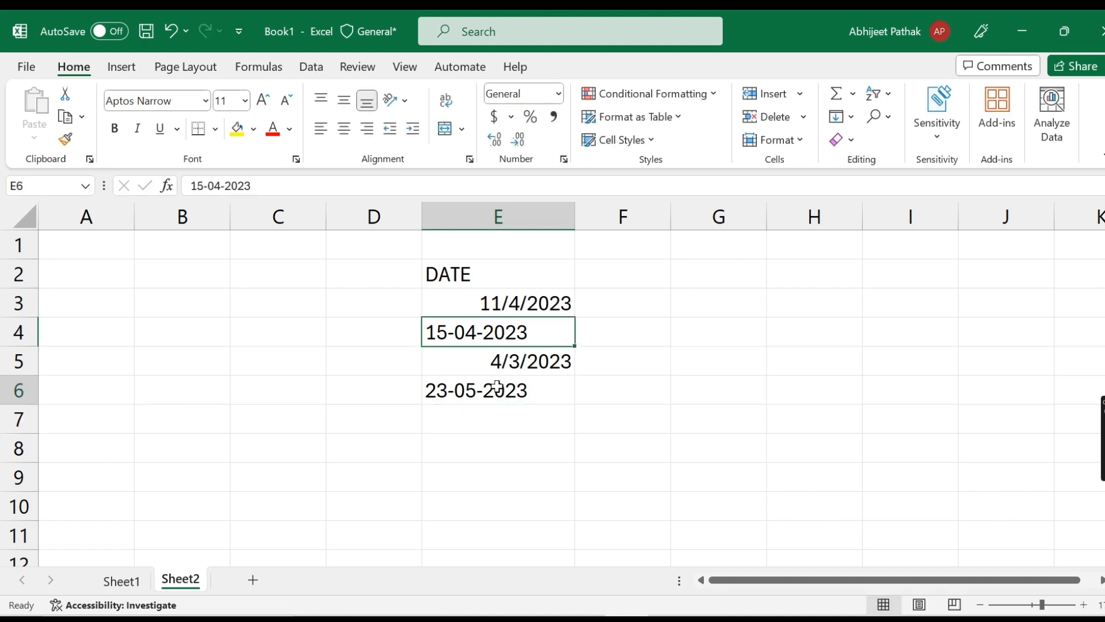
left_click(486, 329)
- Add a filter to the DATE header and inspect the days grouped under April in its filter list
left_click(473, 275)
key("ctrl+shift+l")
left_click(567, 280)
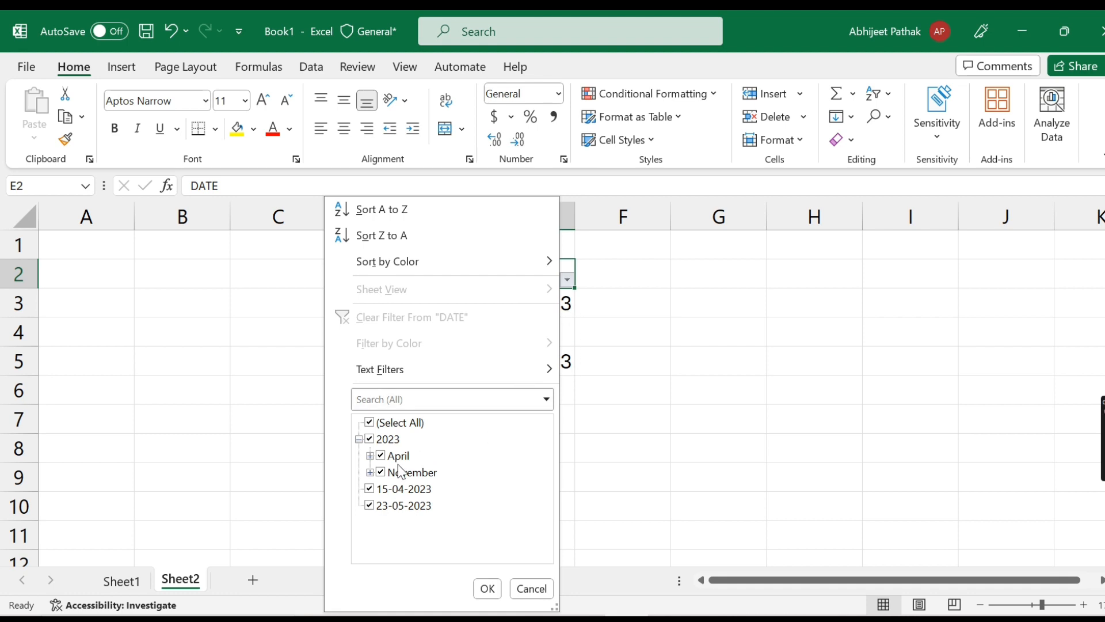
left_click(370, 456)
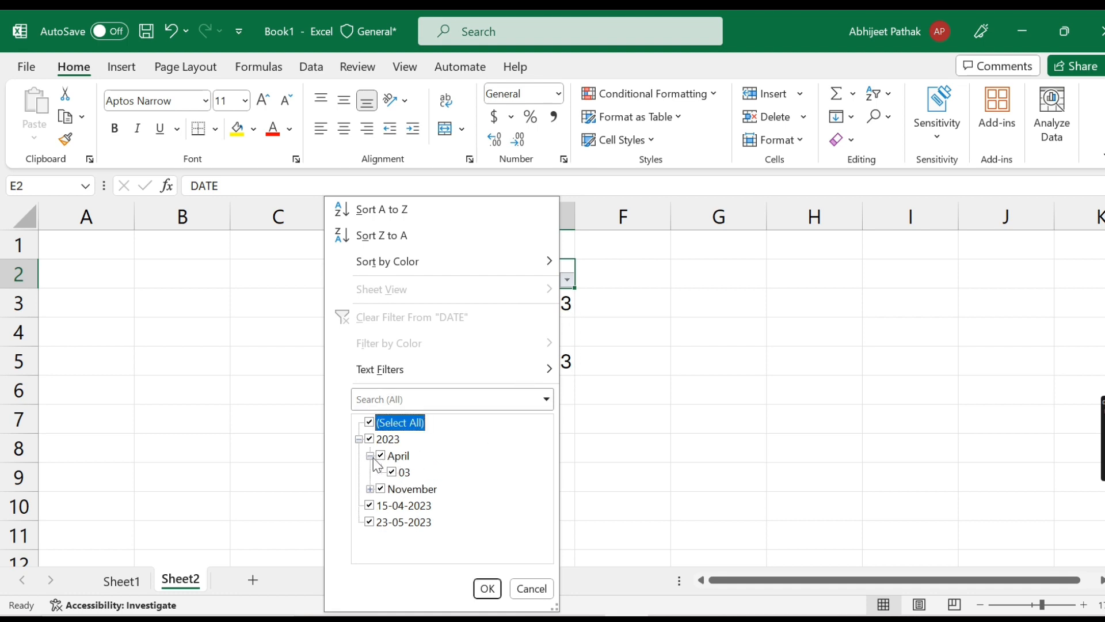
left_click(370, 456)
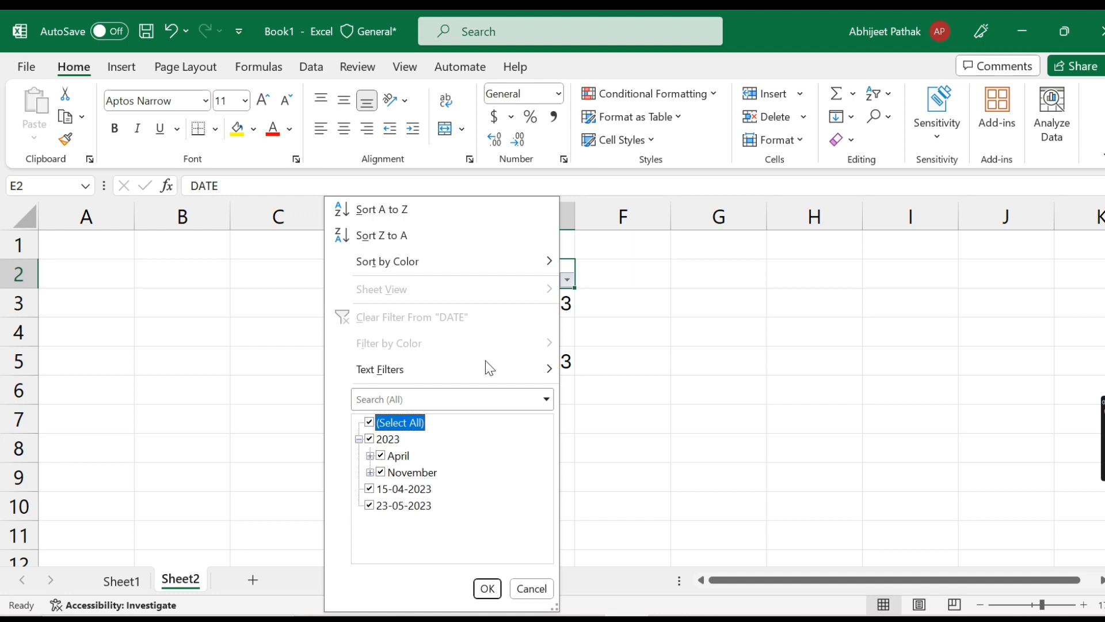
left_click(770, 394)
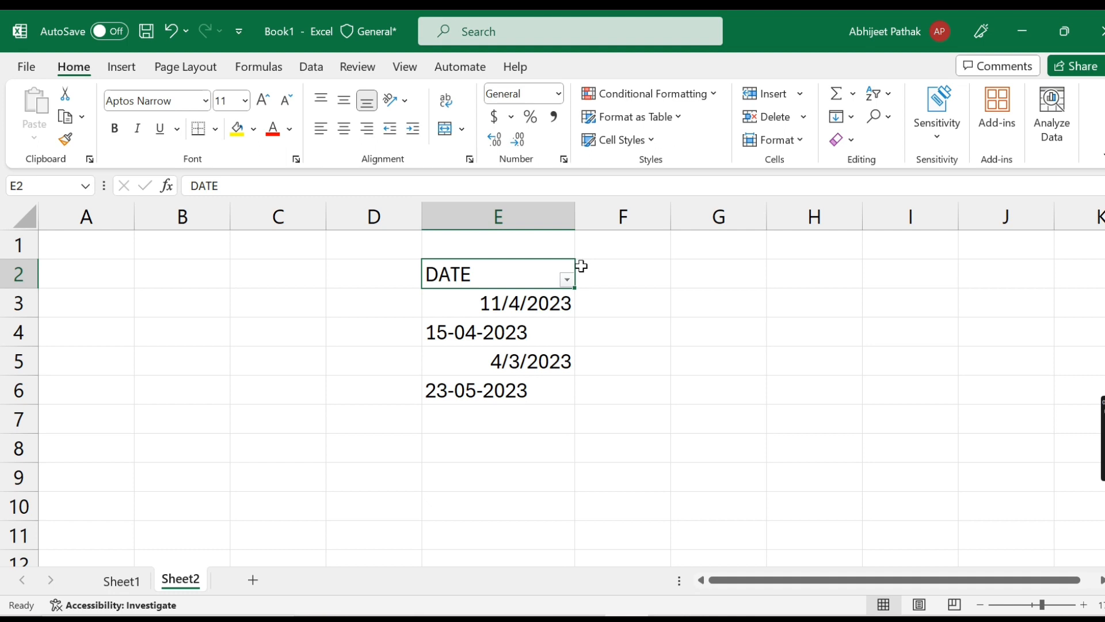
- Compare the month grouping in the DATE filter list with the entries in cells E4 and E6
left_click(566, 281)
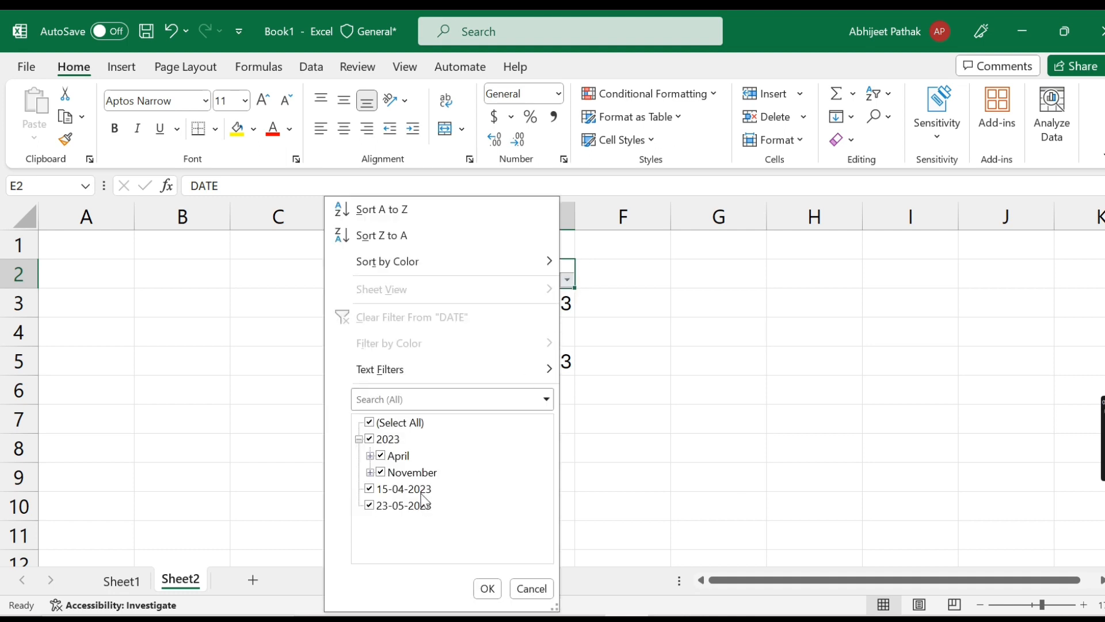
left_click(576, 424)
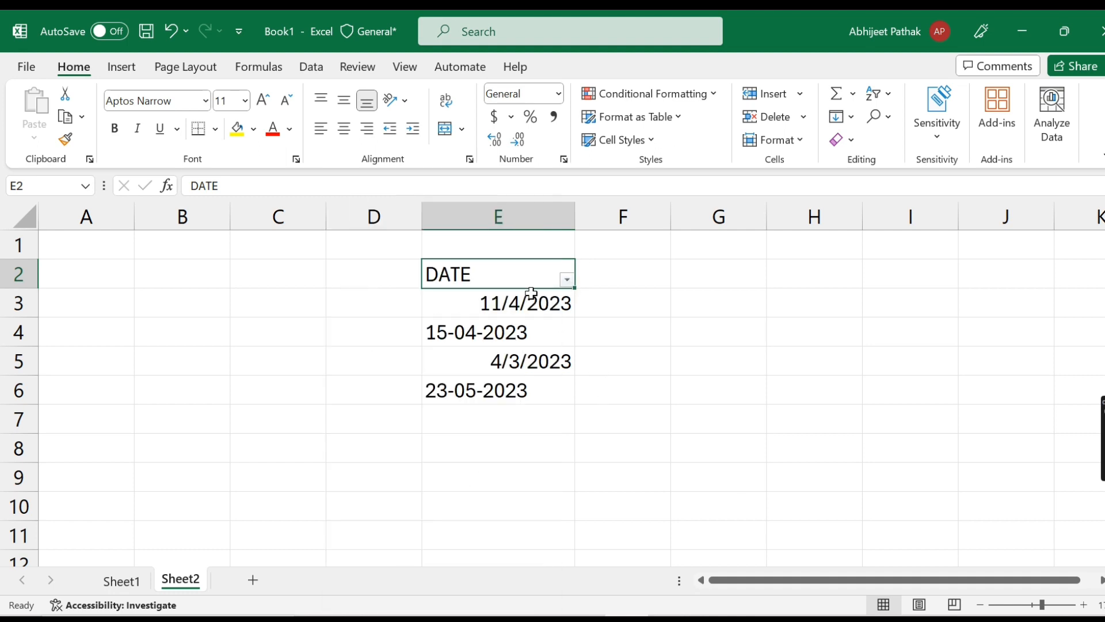
left_click(498, 339)
left_click(489, 390)
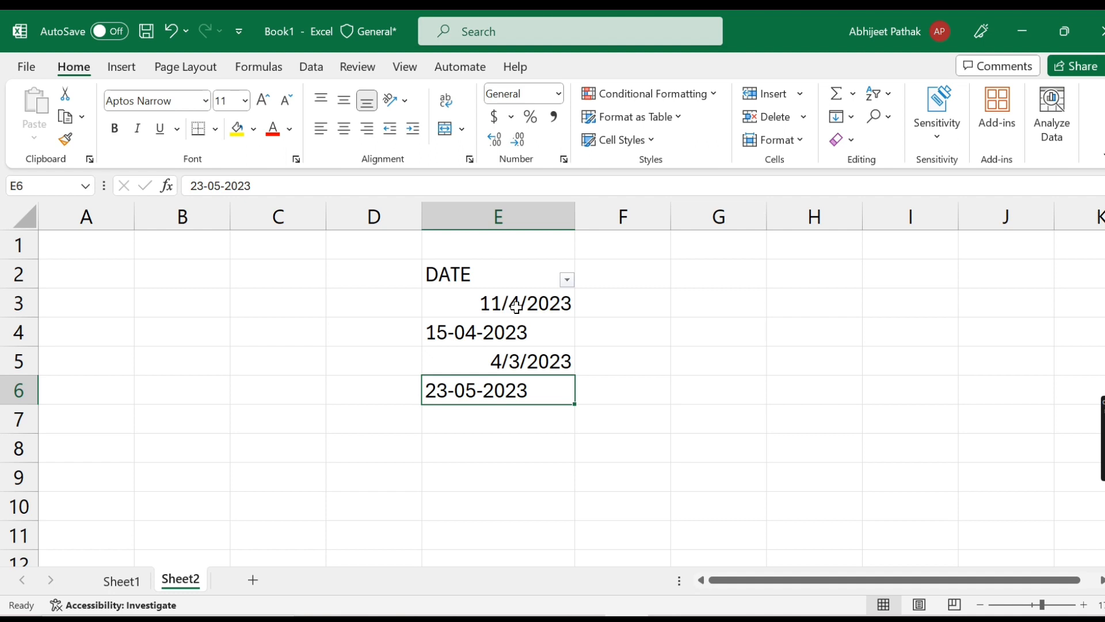
left_click(567, 280)
left_click(593, 406)
left_click(500, 345)
left_click(496, 389)
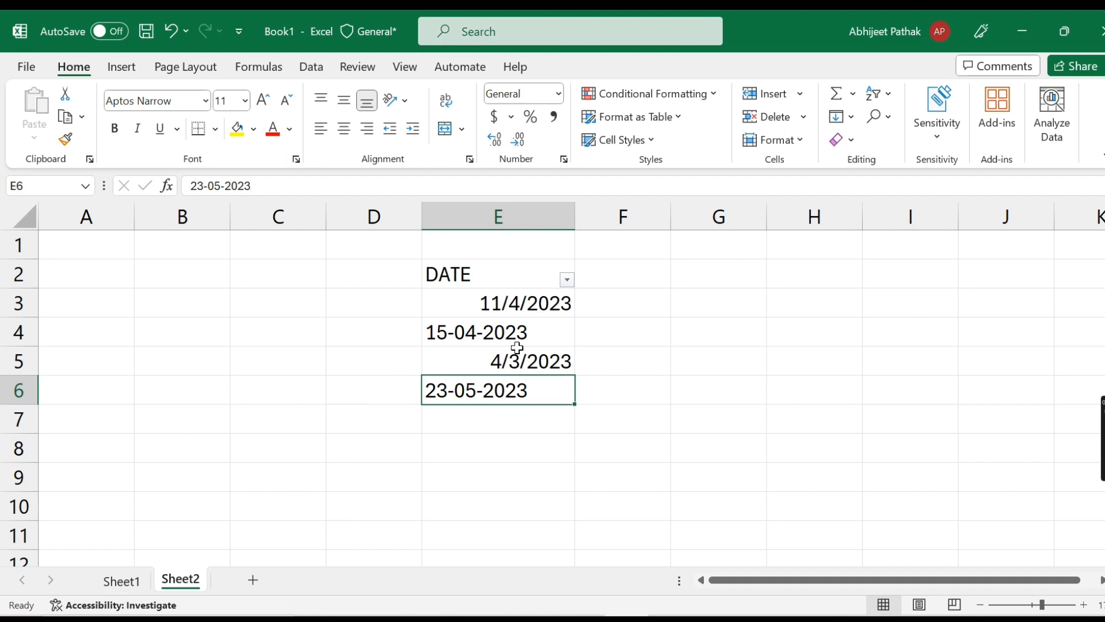
left_click(568, 281)
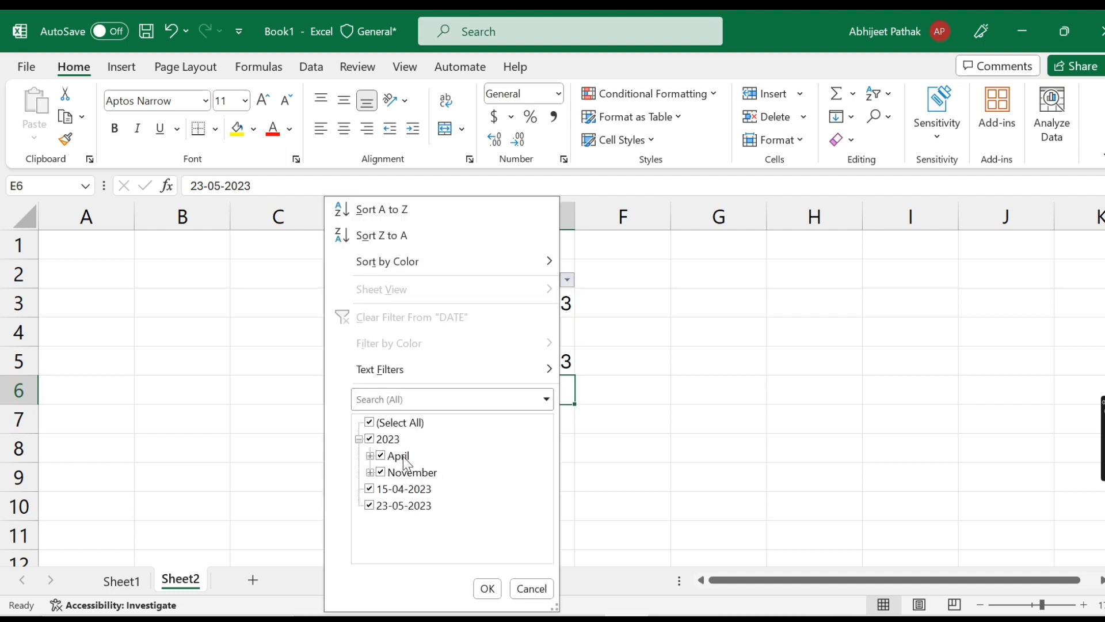
key("Escape")
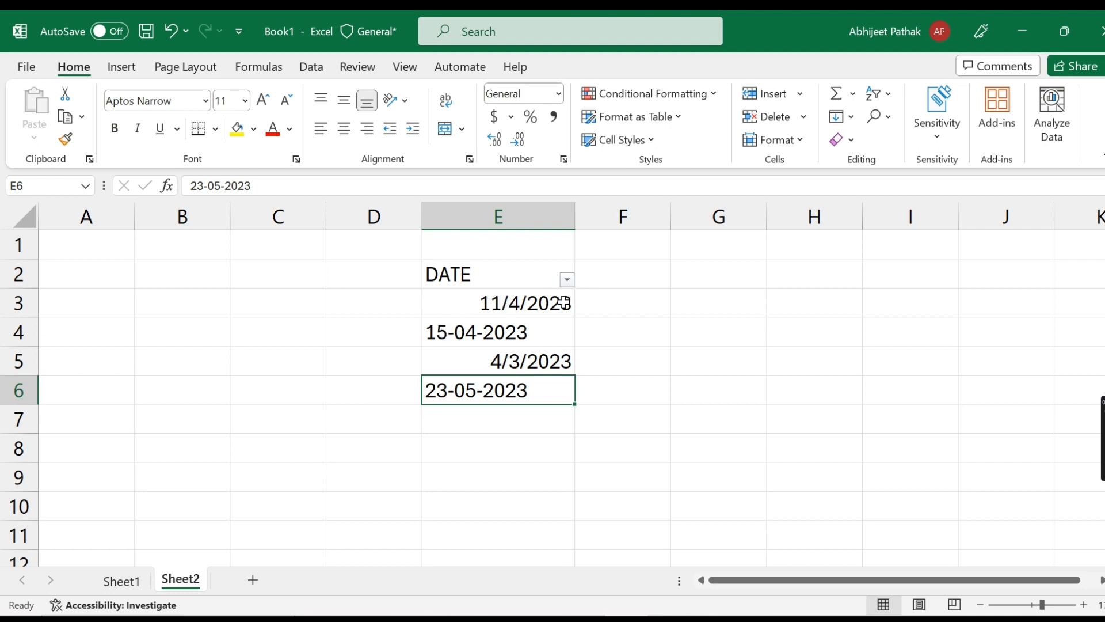
- Switch to Control Panel and check the system's short date format in the Region settings, leaving the settings unchanged
left_click(271, 619)
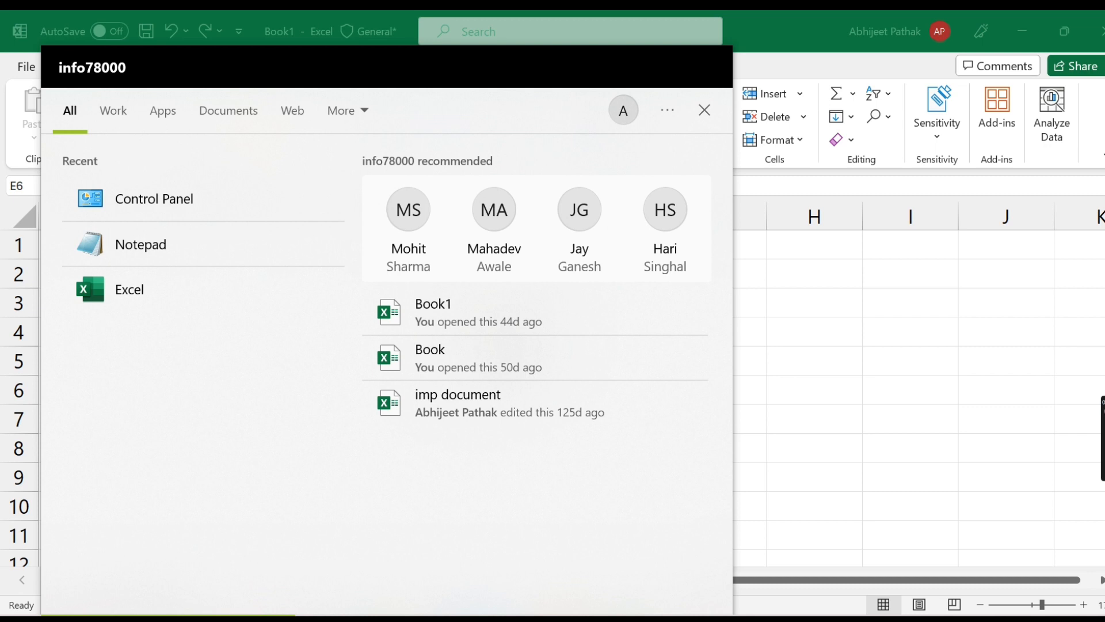
type("con")
left_click(134, 205)
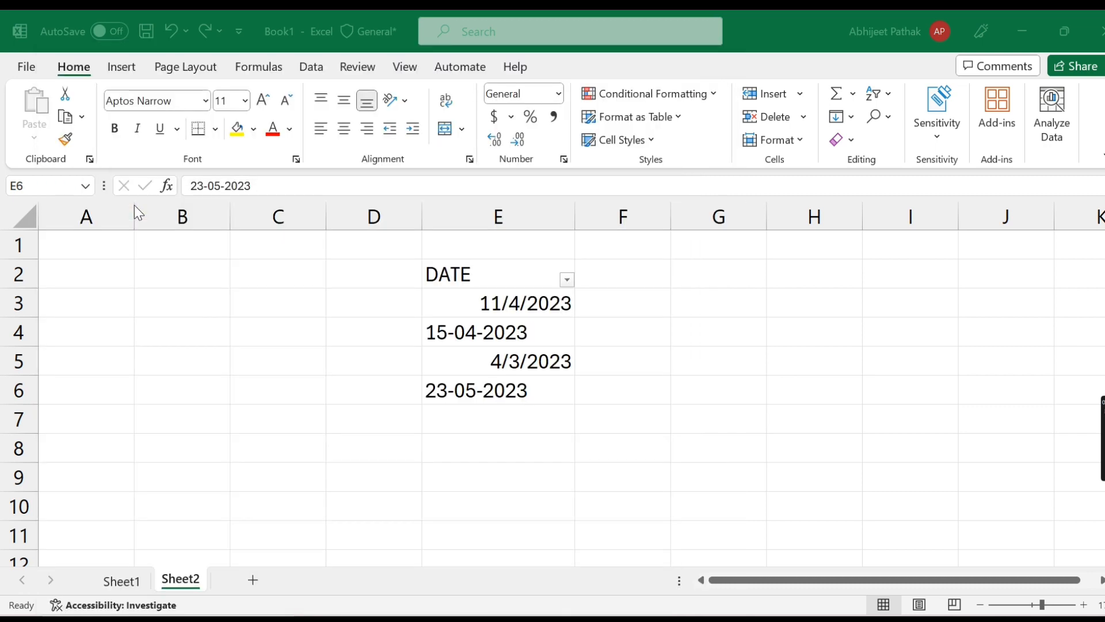
left_click(708, 322)
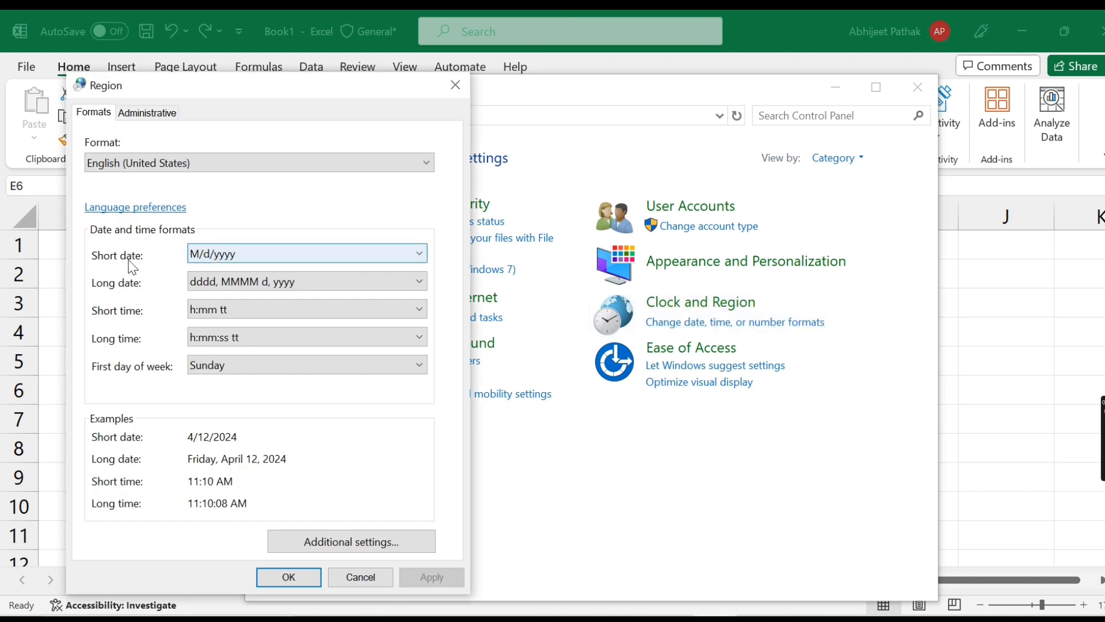
left_click(361, 575)
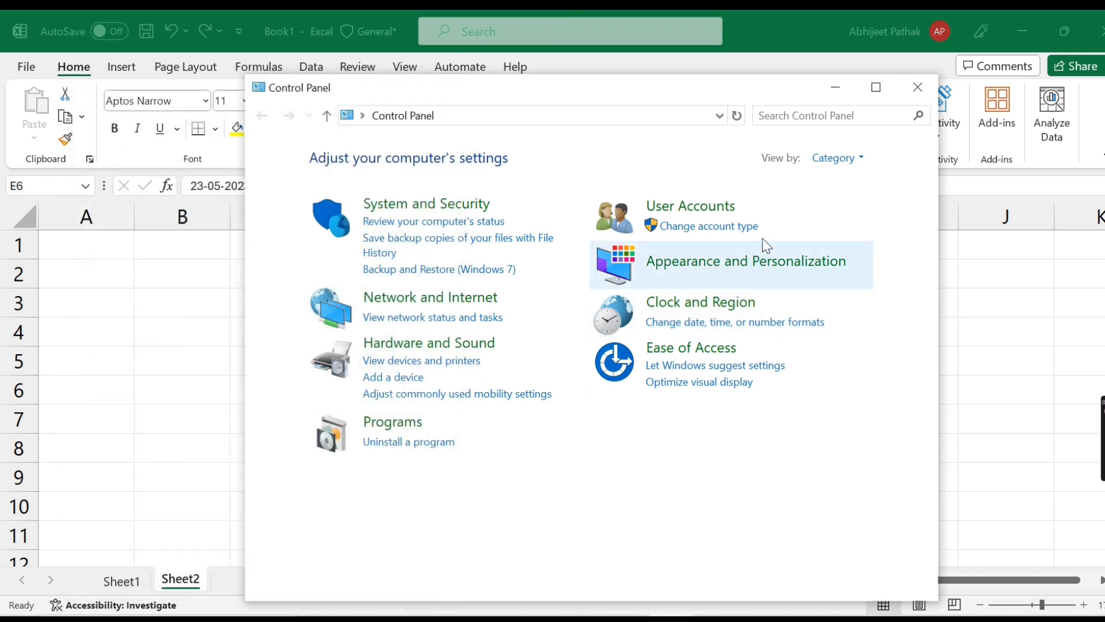
left_click(922, 97)
- Examine the date entries in cells E3, E4 and E6 against the system's short date order
left_click(485, 304)
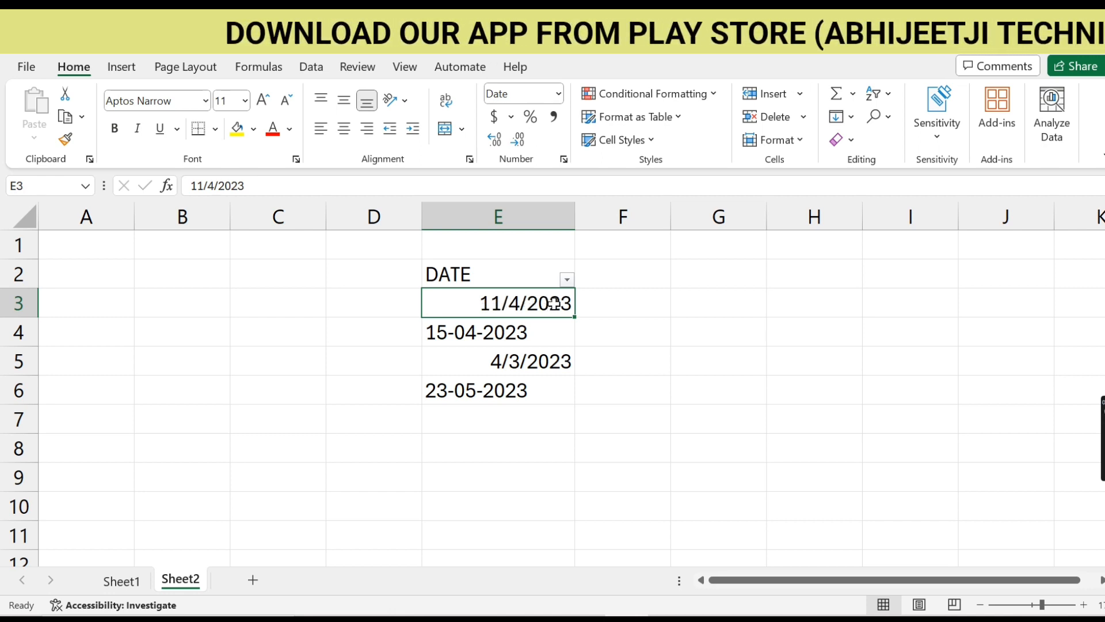
left_click(463, 334)
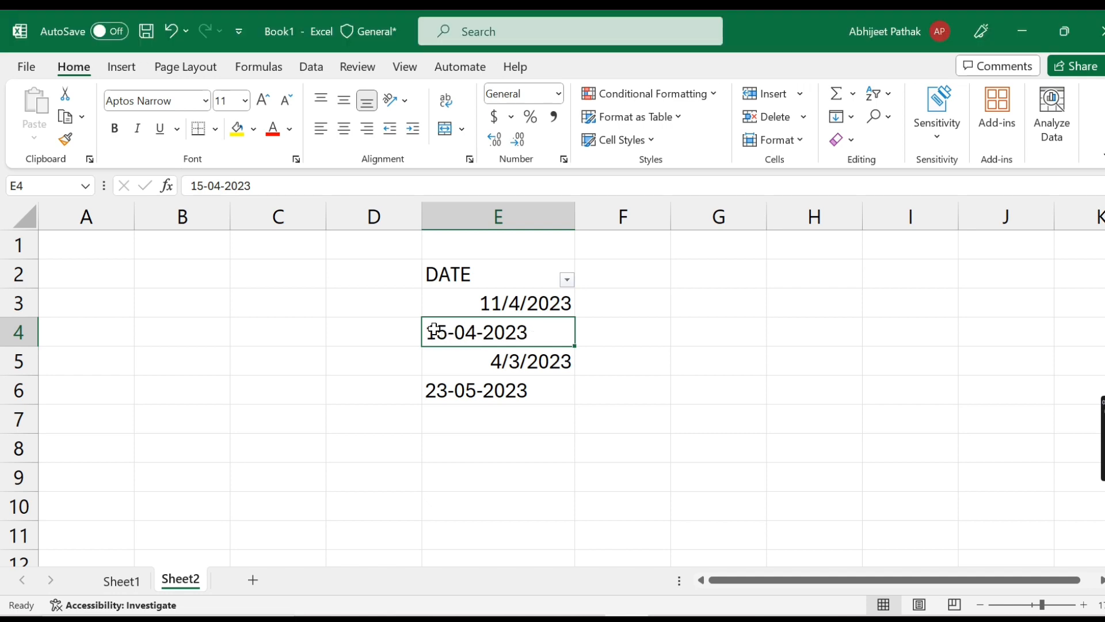
left_click(451, 388)
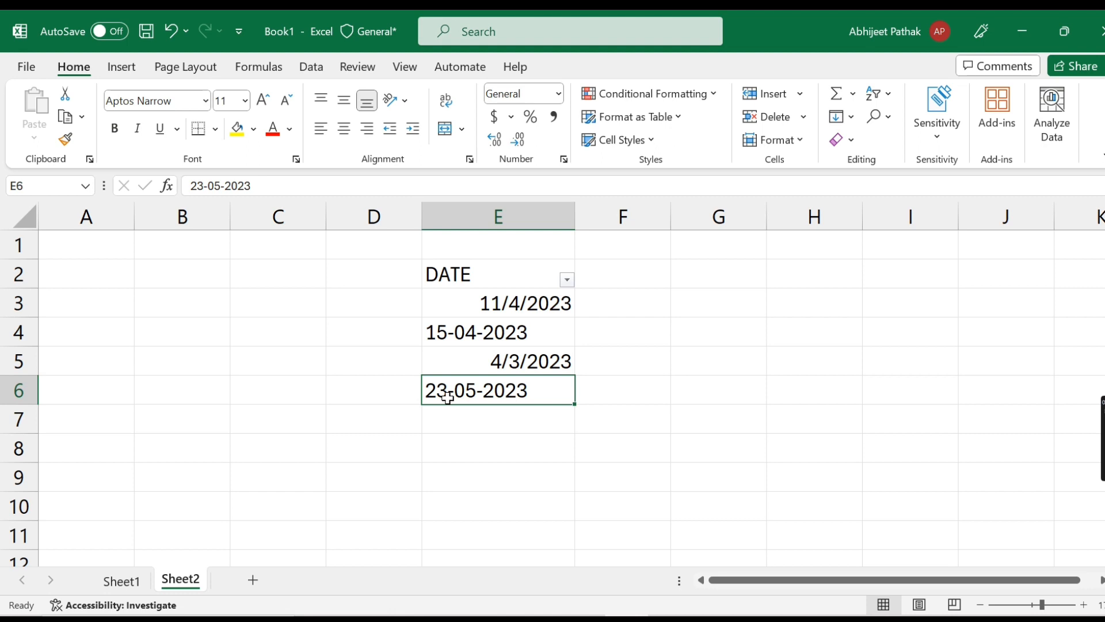
- Enter the date 12-04-2023 in cell E7 and compare it with the entry in E6
left_click(486, 426)
type("12-04-2023")
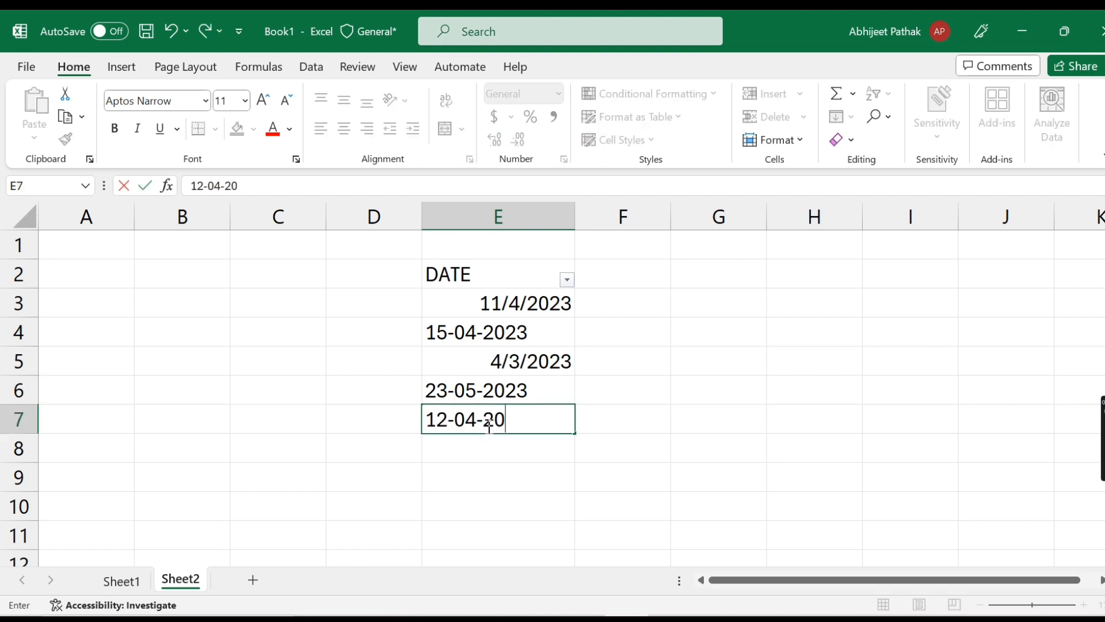
key("Return")
left_click(494, 415)
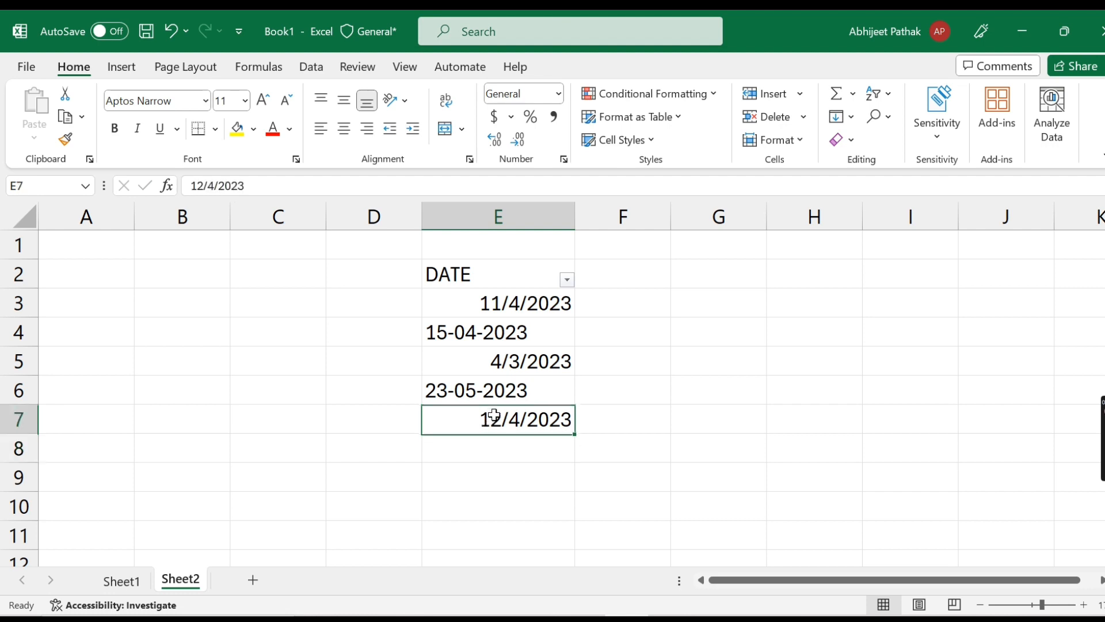
left_click(478, 382)
- Centre-align column E and select the dates in E3:E7
left_click(494, 215)
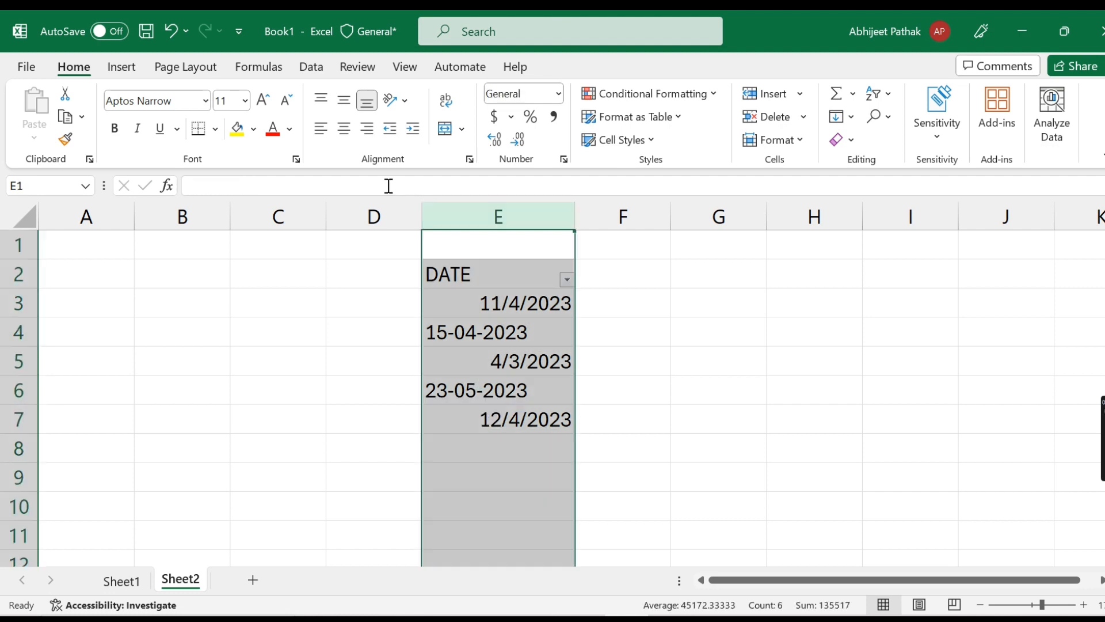
left_click(344, 132)
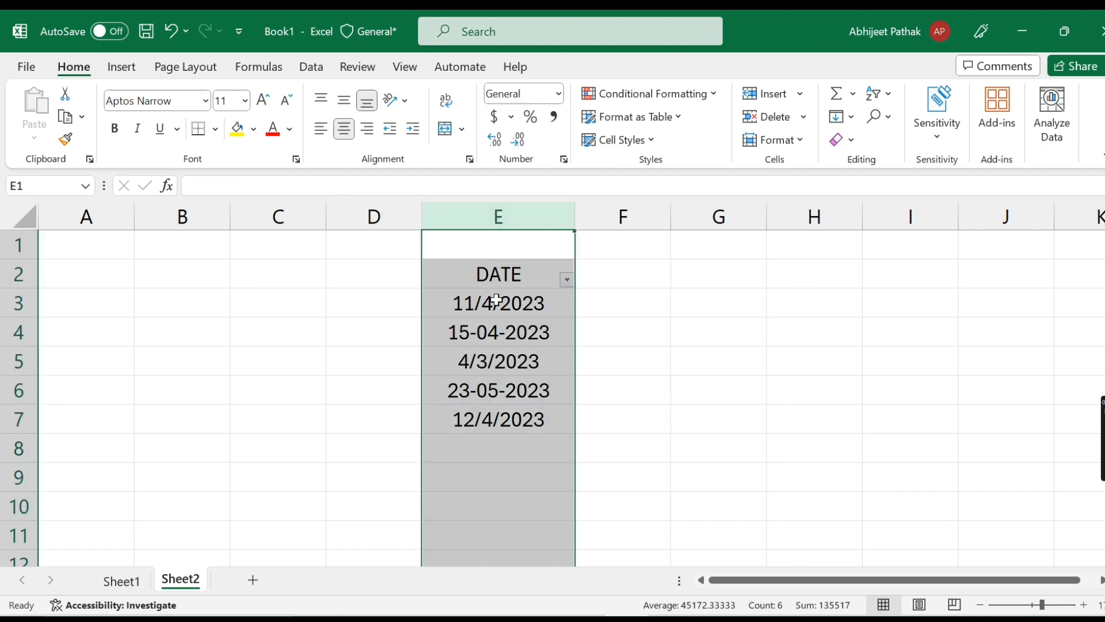
left_click_drag(505, 304, 505, 420)
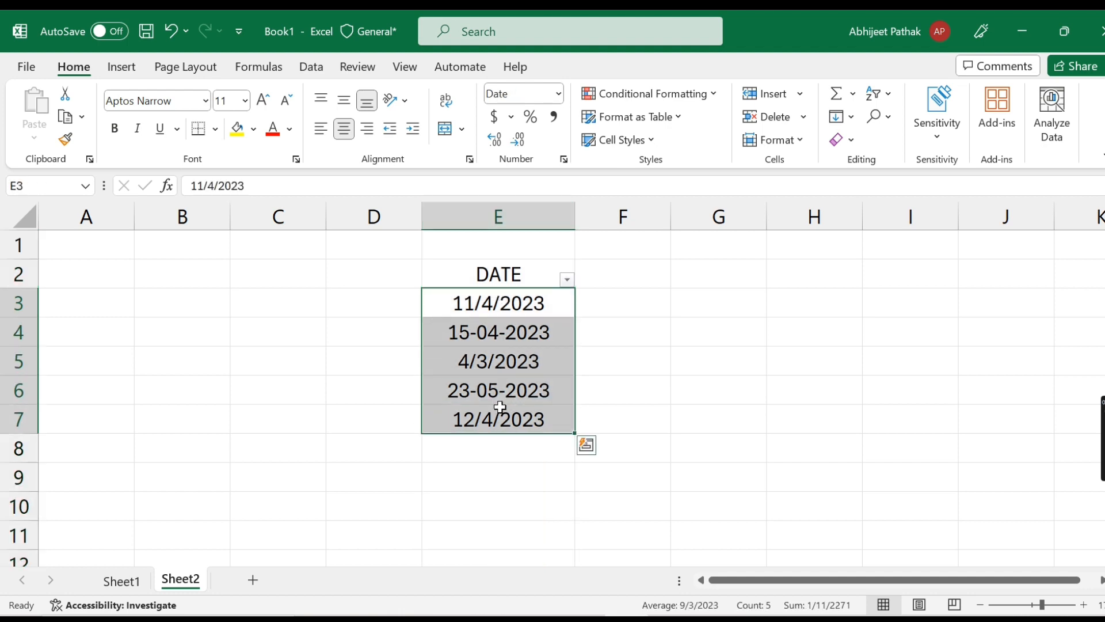
- On Sheet1, centre-align the OrderDate column and clear the centring again so it uses the default alignment
left_click(127, 586)
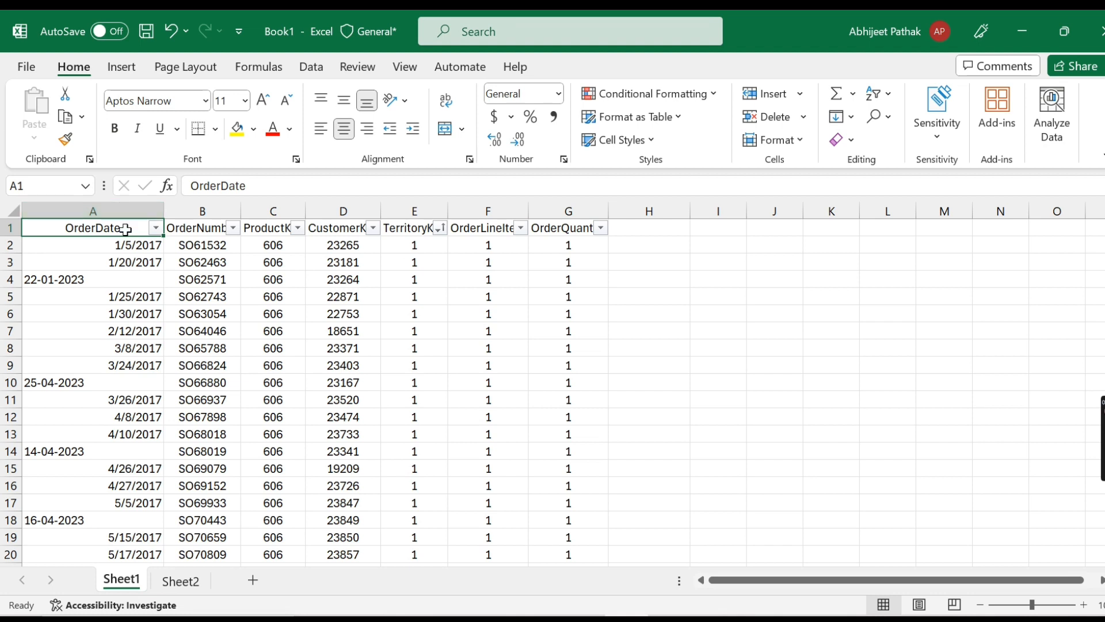
left_click(140, 211)
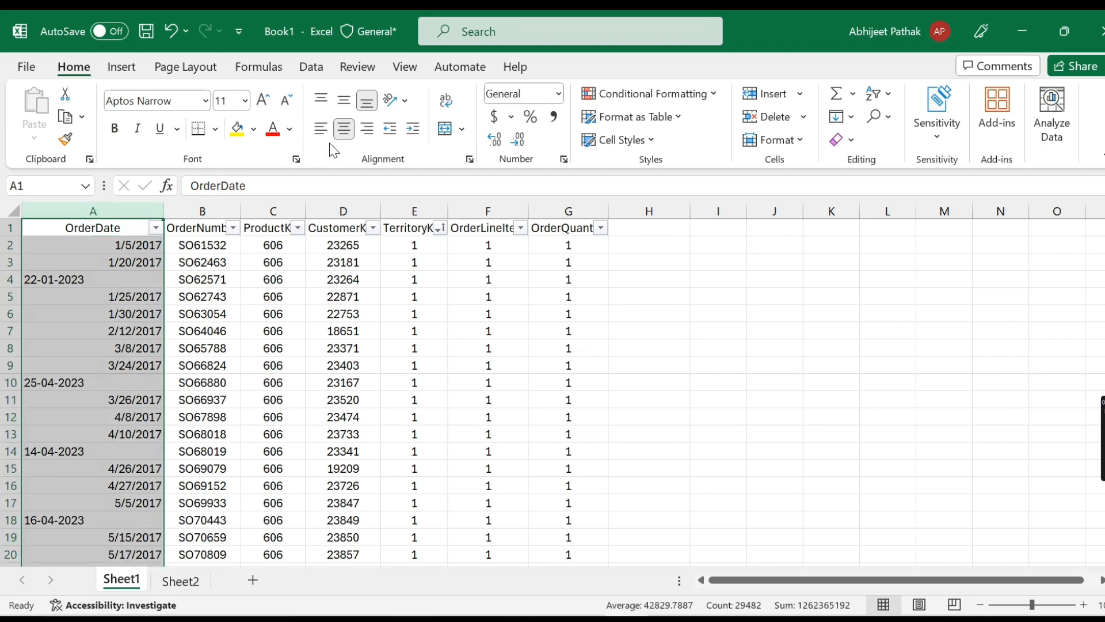
left_click(344, 129)
left_click(344, 129)
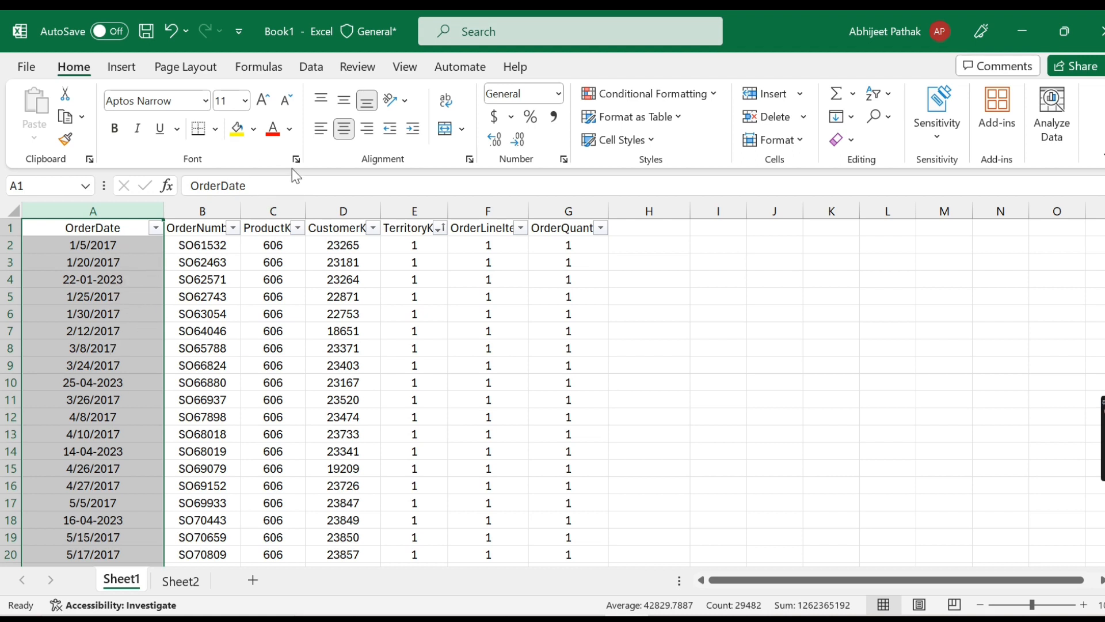
left_click(344, 129)
left_click(119, 280)
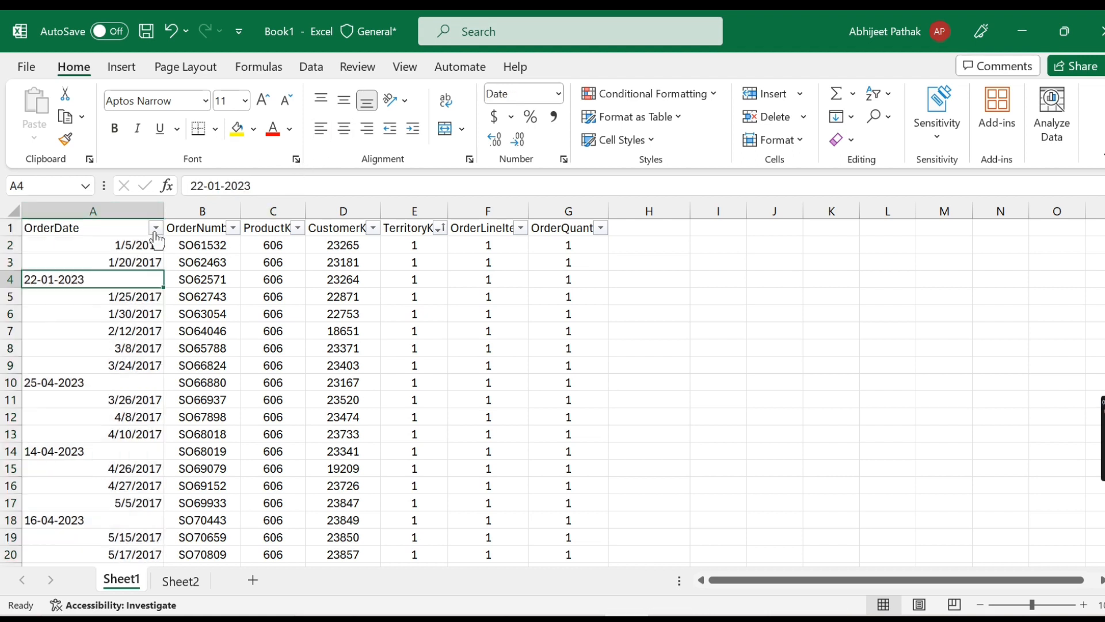
- Examine the OrderDate filter list for entries not grouped by month, and check the date in cell A4
left_click(155, 228)
scroll(344, 478, "down", 2)
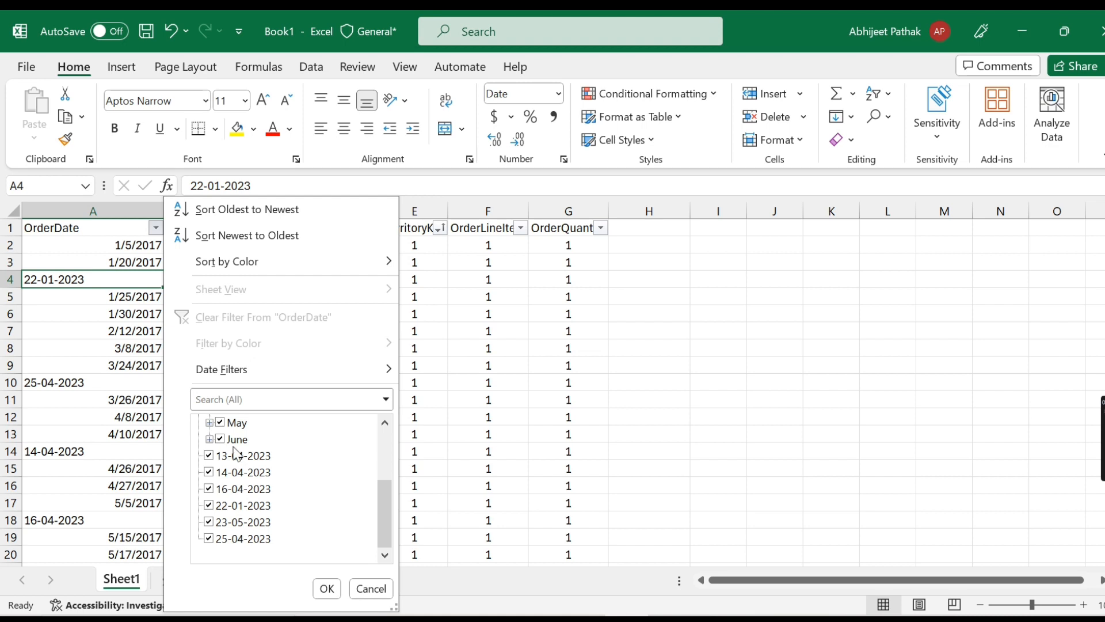
left_click(625, 372)
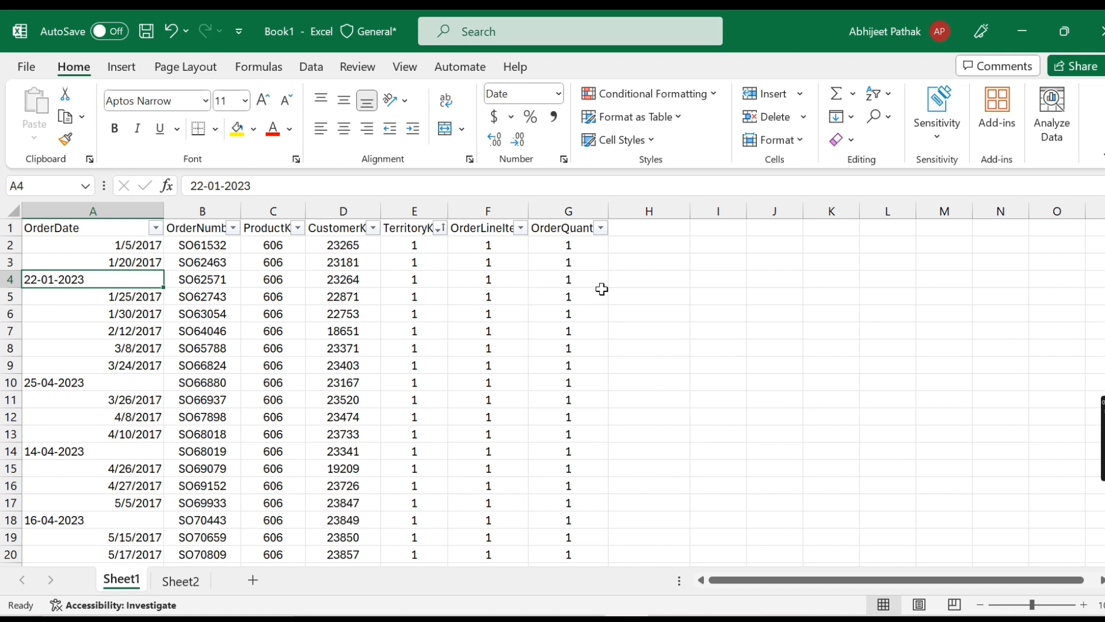
left_click(670, 297)
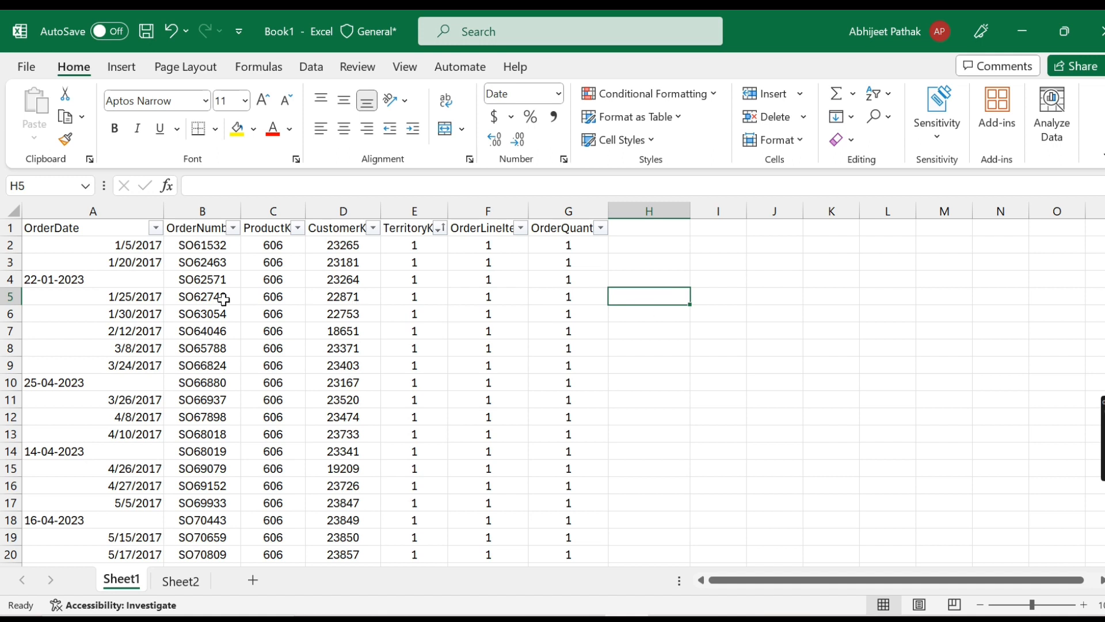
left_click(81, 280)
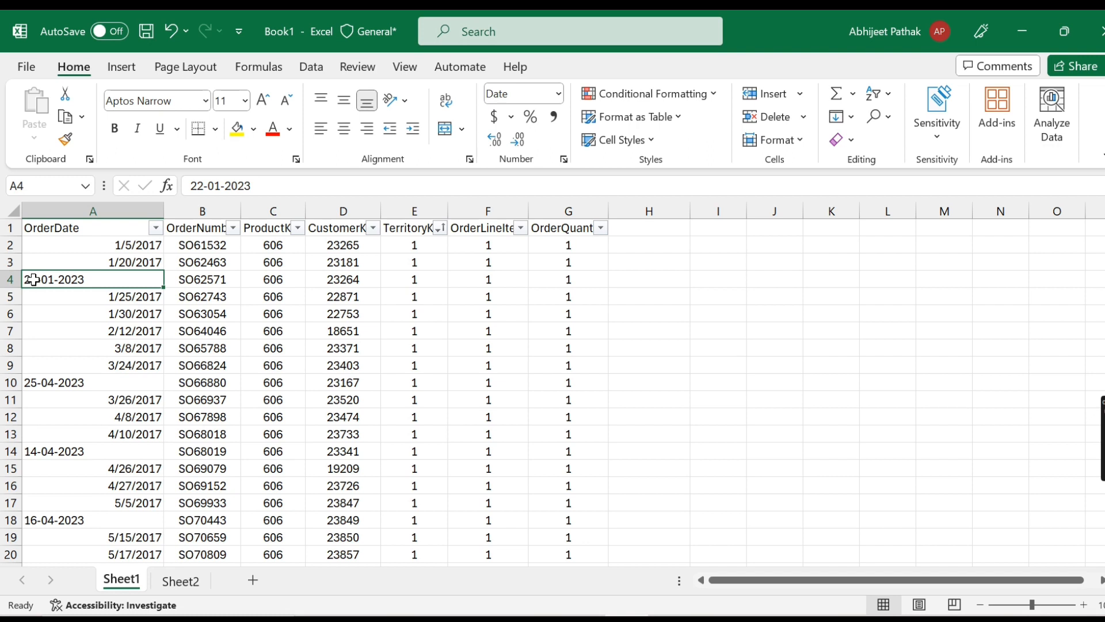
- Select all OrderDate entries from A2 down to the last row of the data
left_click(120, 248)
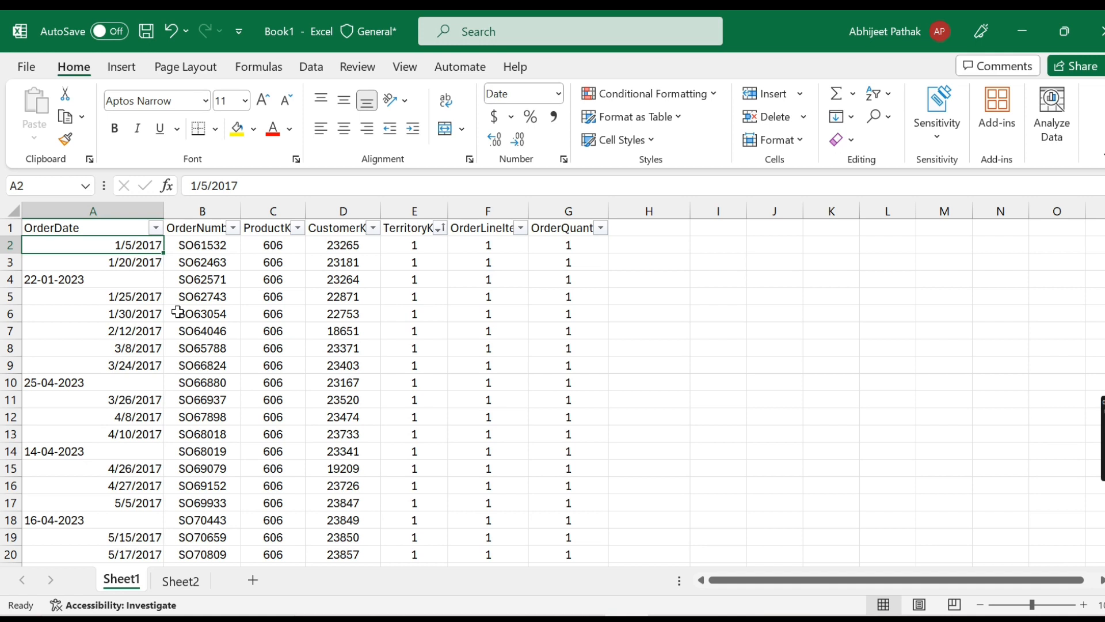
key("ctrl+shift+Down")
scroll(254, 373, "up", 20)
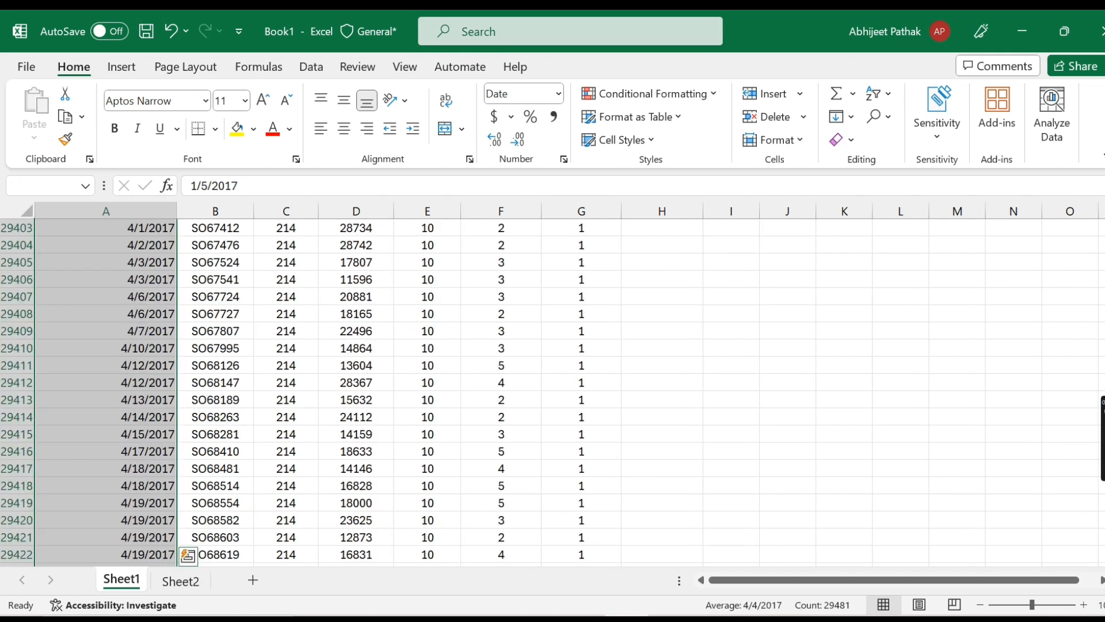
left_click_drag(1104, 543, 1104, 221)
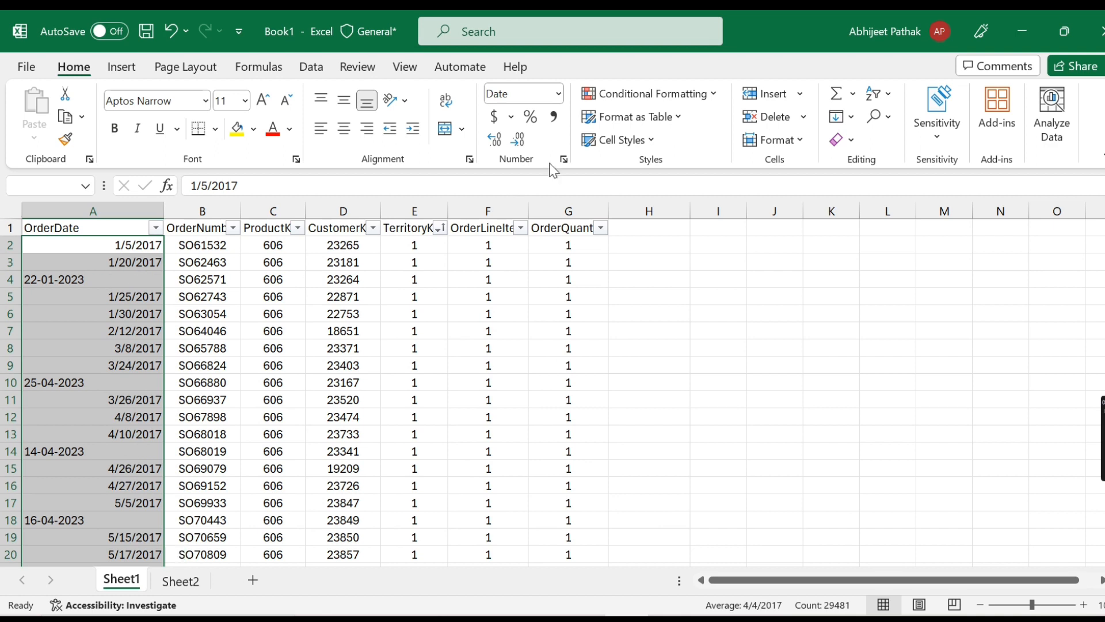
- Try converting the selected order dates with Text to Columns using the DMY date format, and undo the conversion
left_click(311, 66)
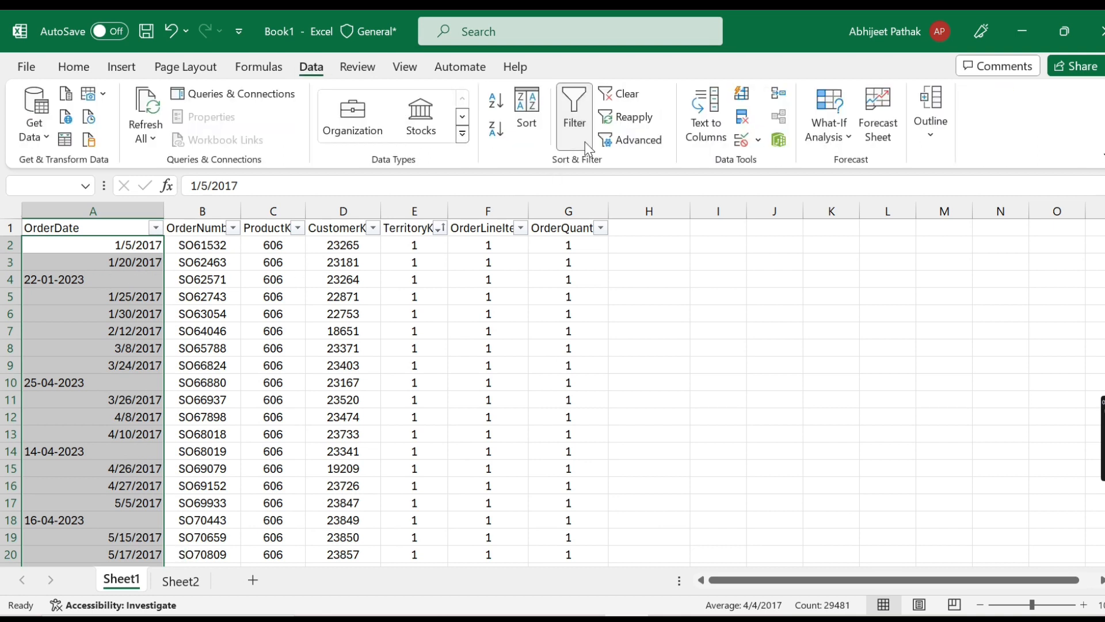
left_click(692, 131)
left_click_drag(699, 173, 743, 150)
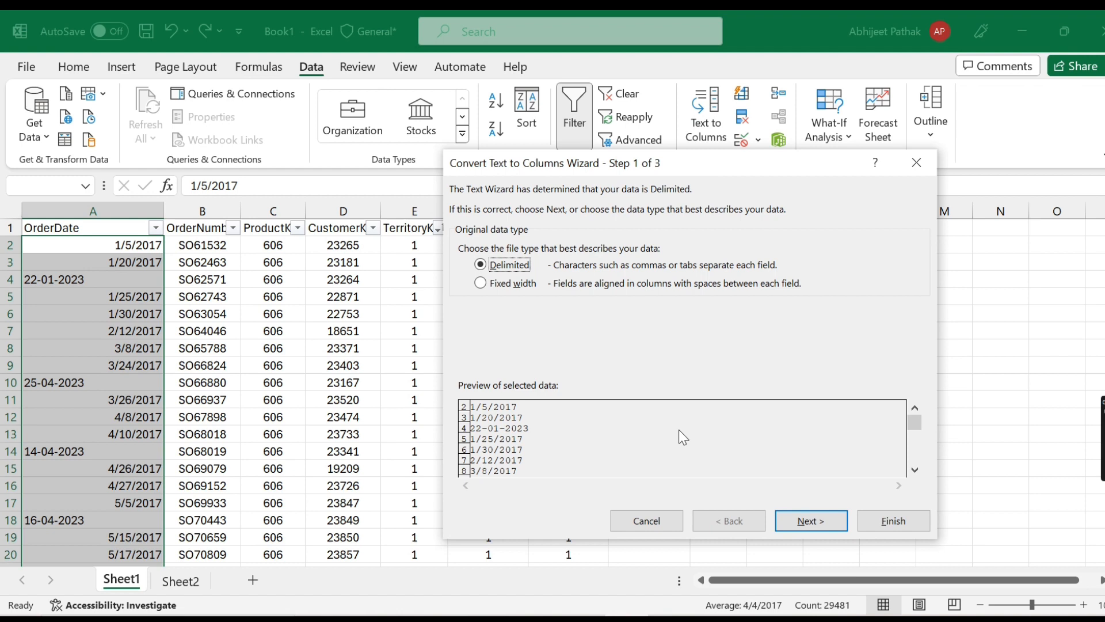
left_click(824, 524)
left_click(824, 524)
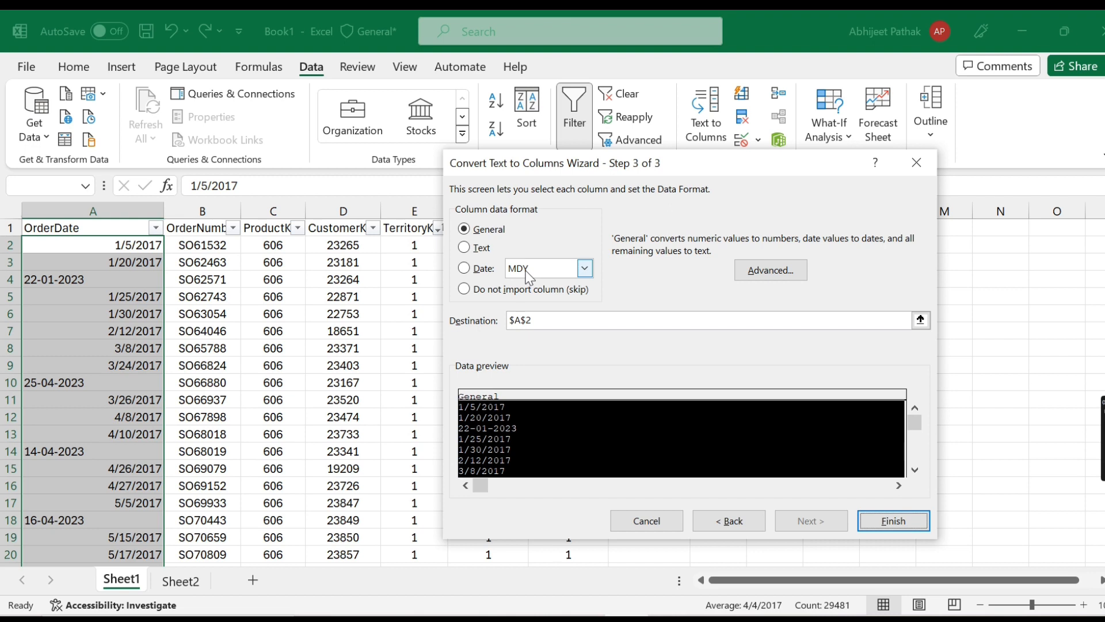
left_click(489, 275)
left_click(552, 270)
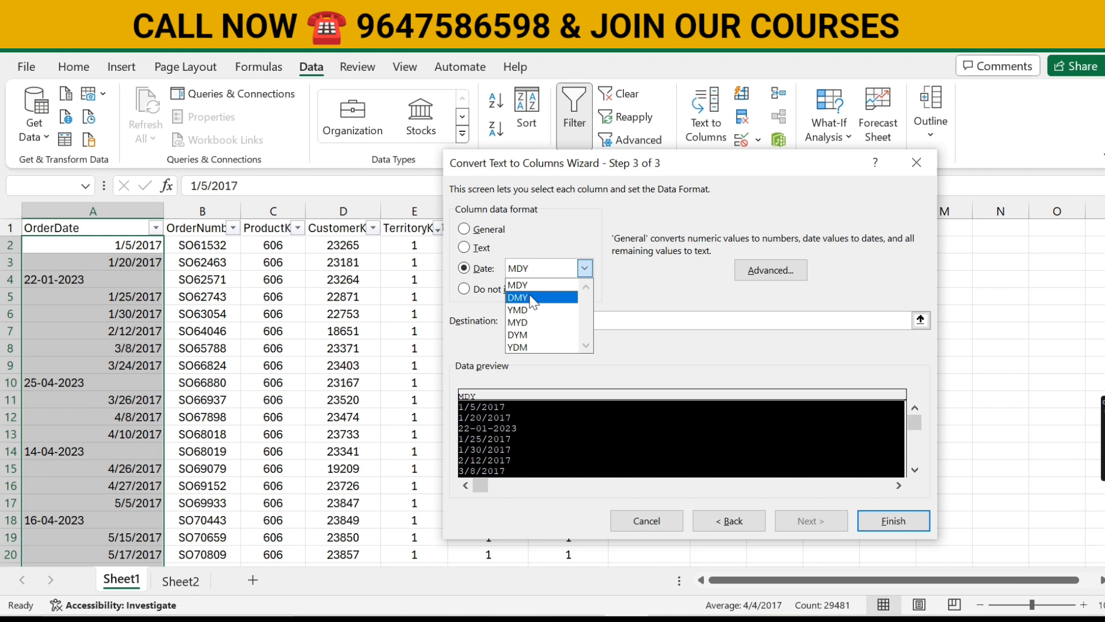
left_click(531, 297)
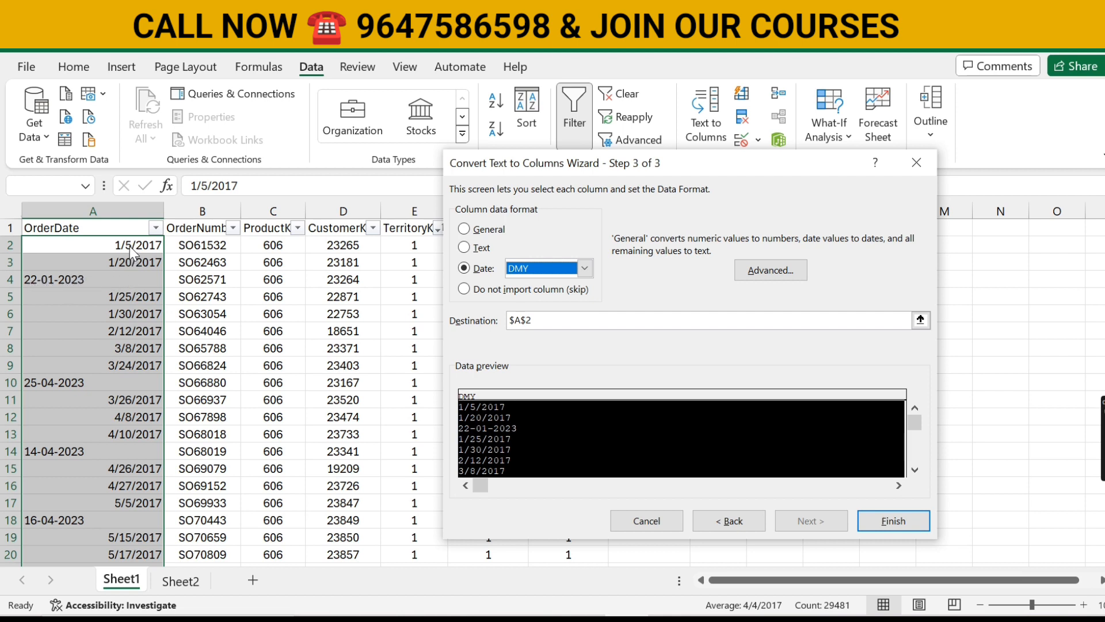
left_click(879, 524)
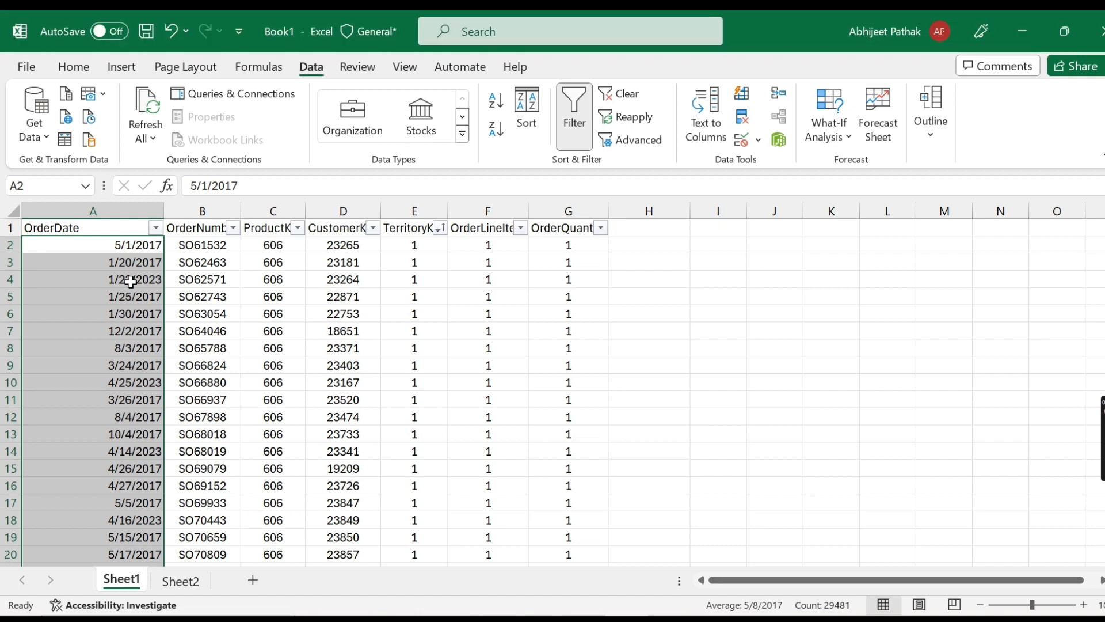
key("ctrl+z")
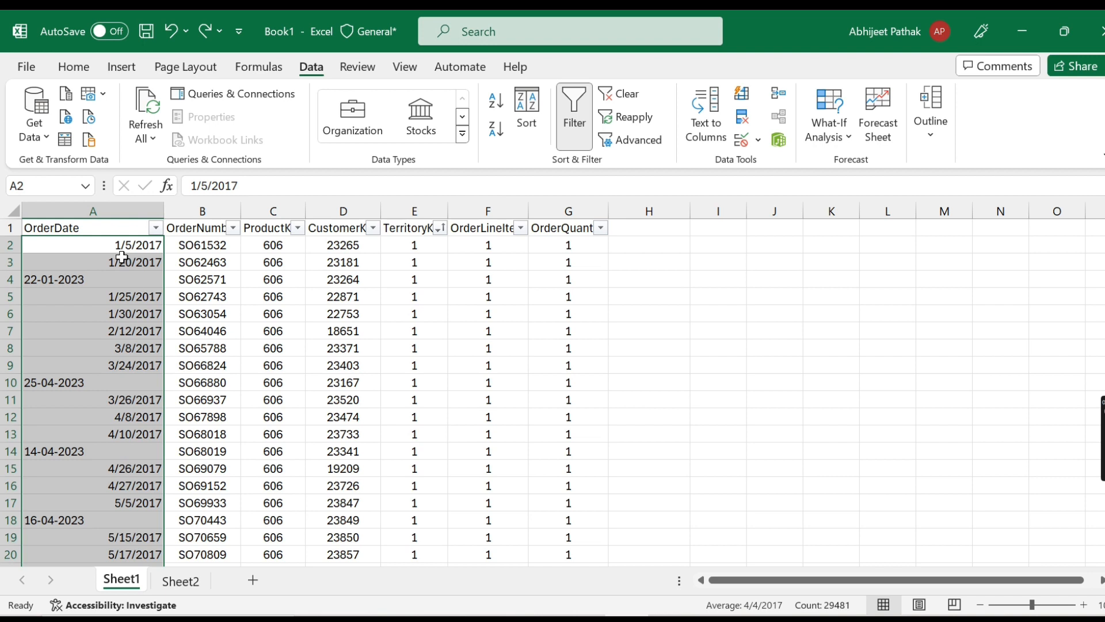
- Try a custom DD-MM-YYYY number format on the selected order dates and undo it
right_click(115, 259)
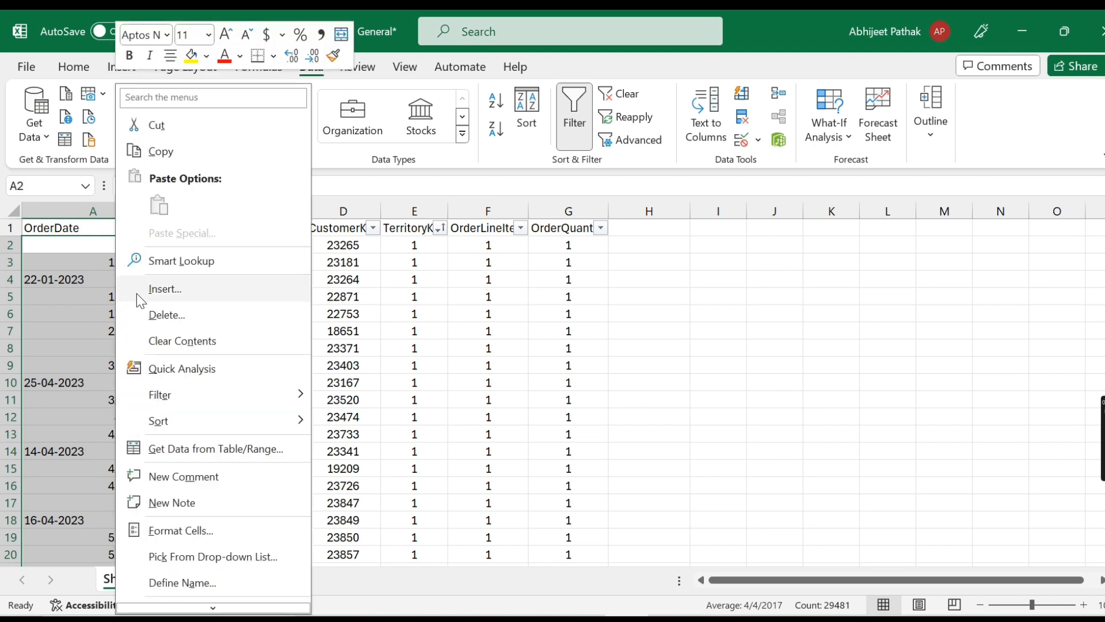
left_click(187, 537)
left_click_drag(213, 167, 494, 166)
left_click(354, 371)
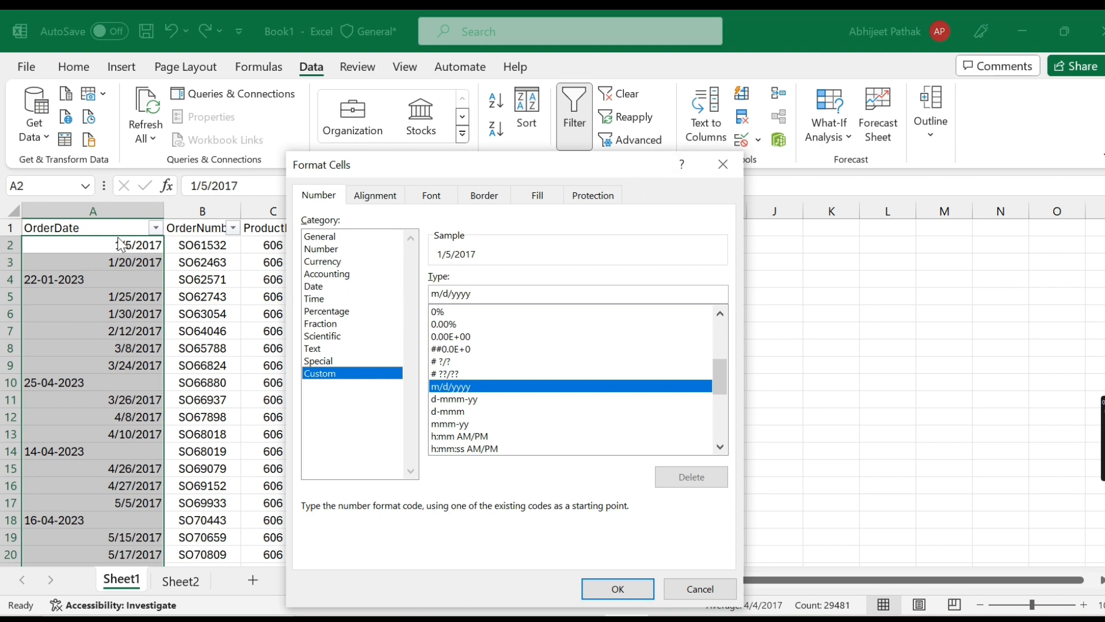
left_click_drag(485, 295, 401, 290)
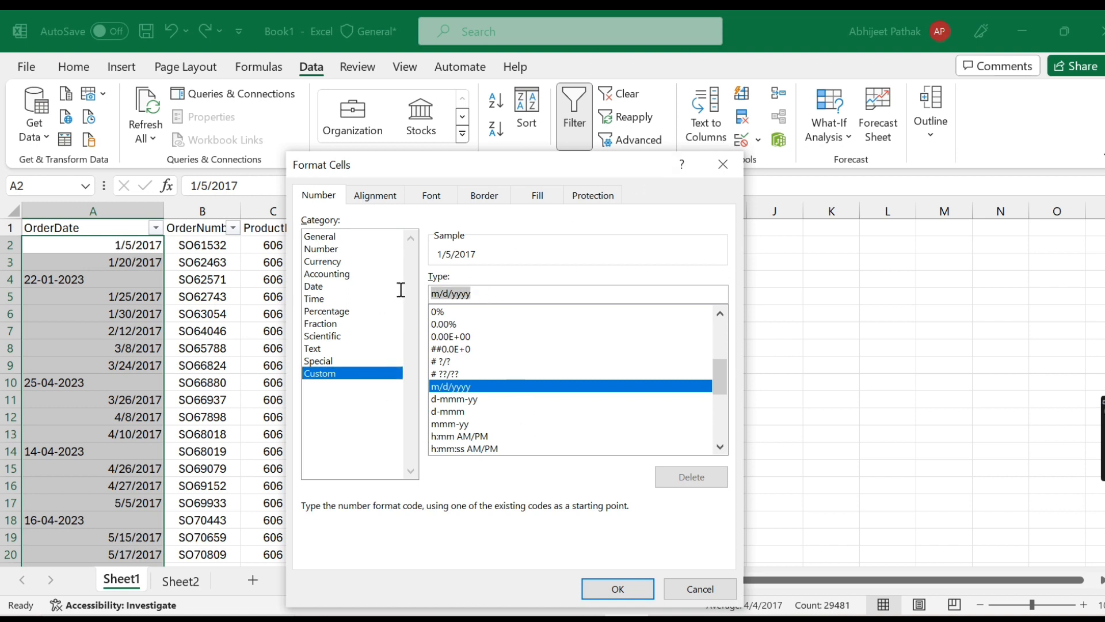
type("DD")
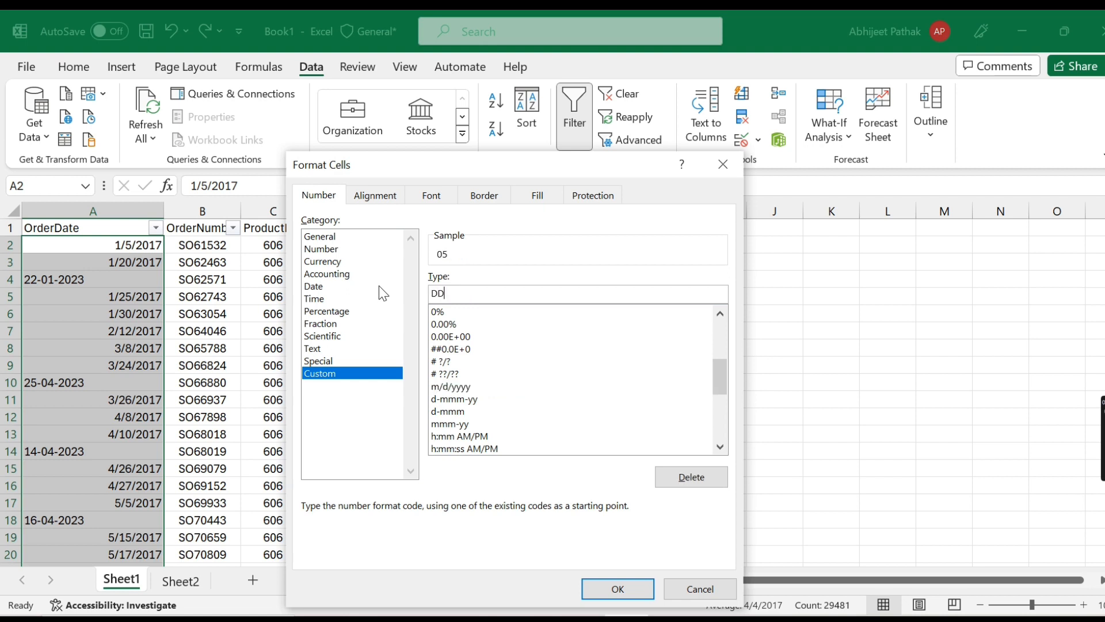
type("-MM-YYY")
left_click(630, 589)
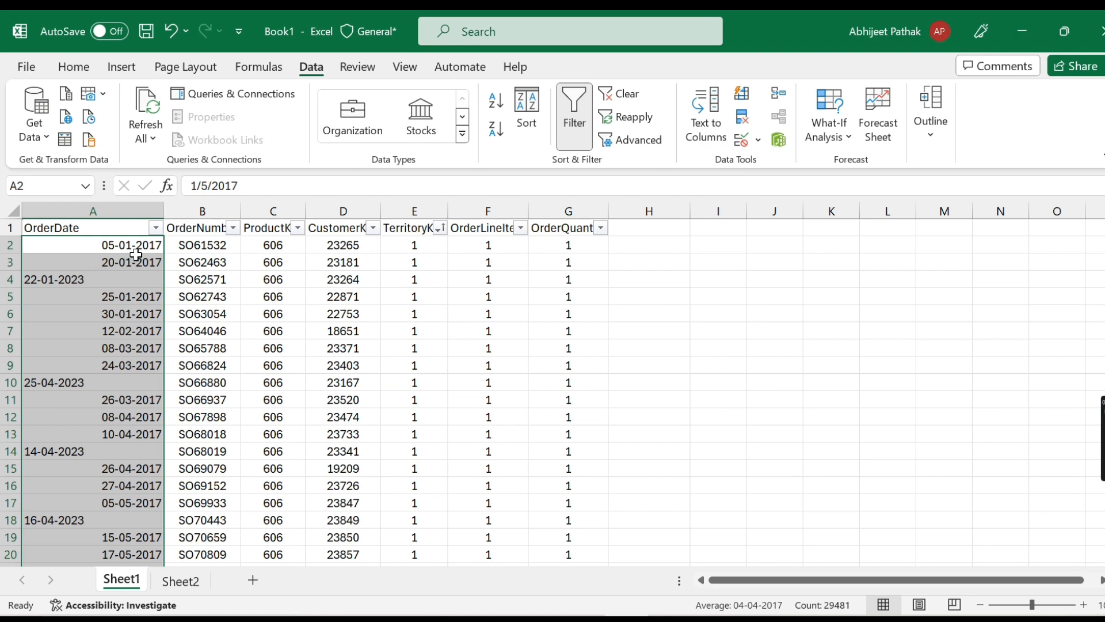
key("ctrl+z")
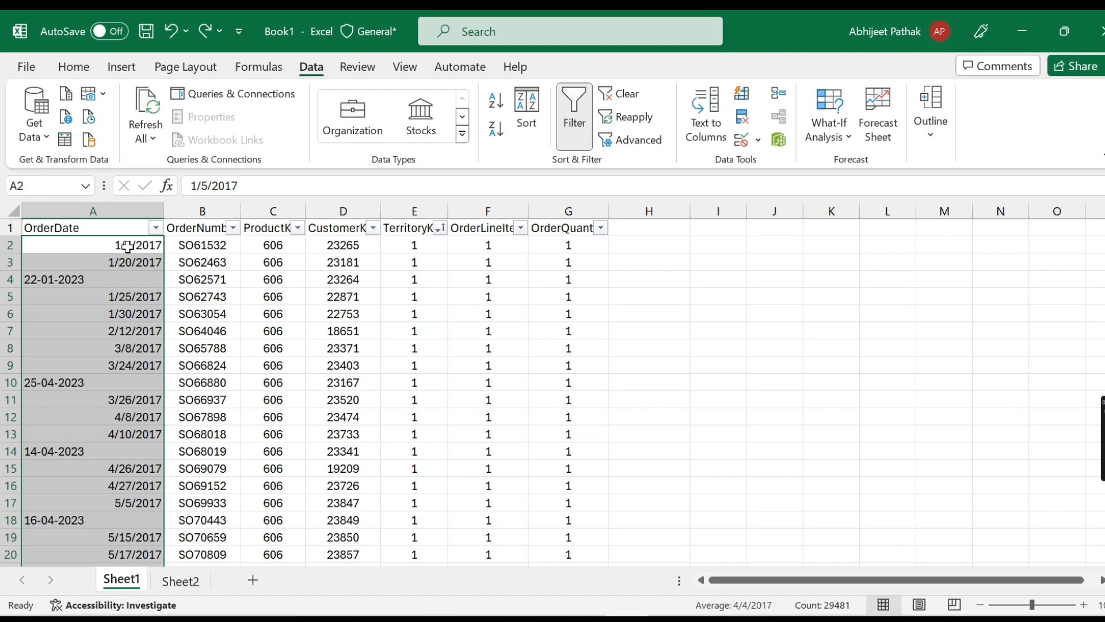
- Apply the custom number format DD-MM-YYYY to the selected order dates
key("ctrl+1")
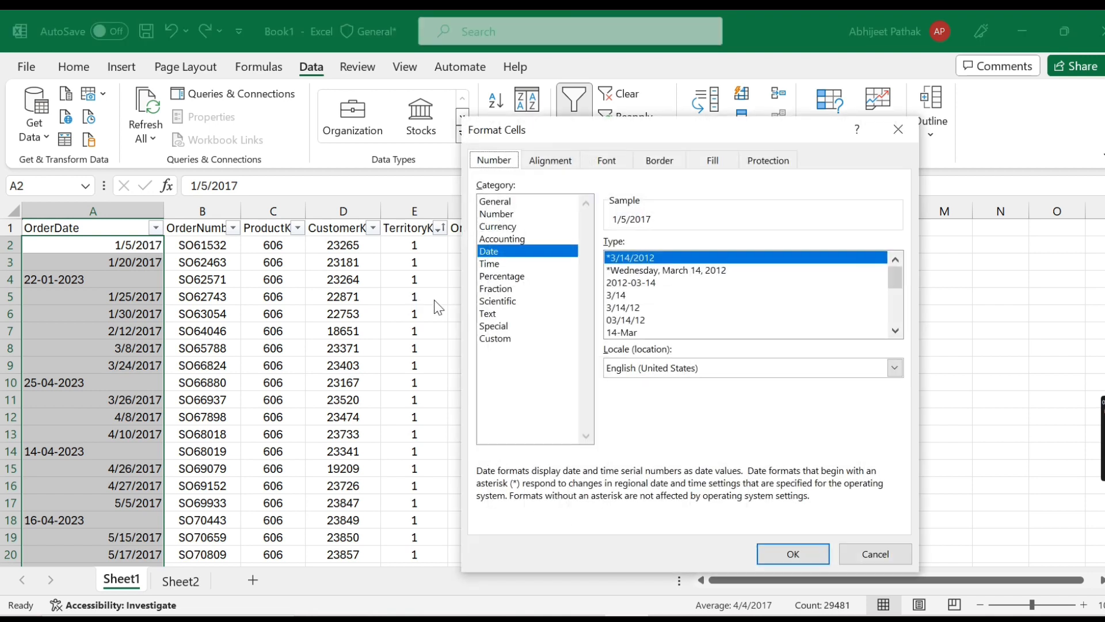
left_click(495, 338)
left_click_drag(608, 258, 676, 256)
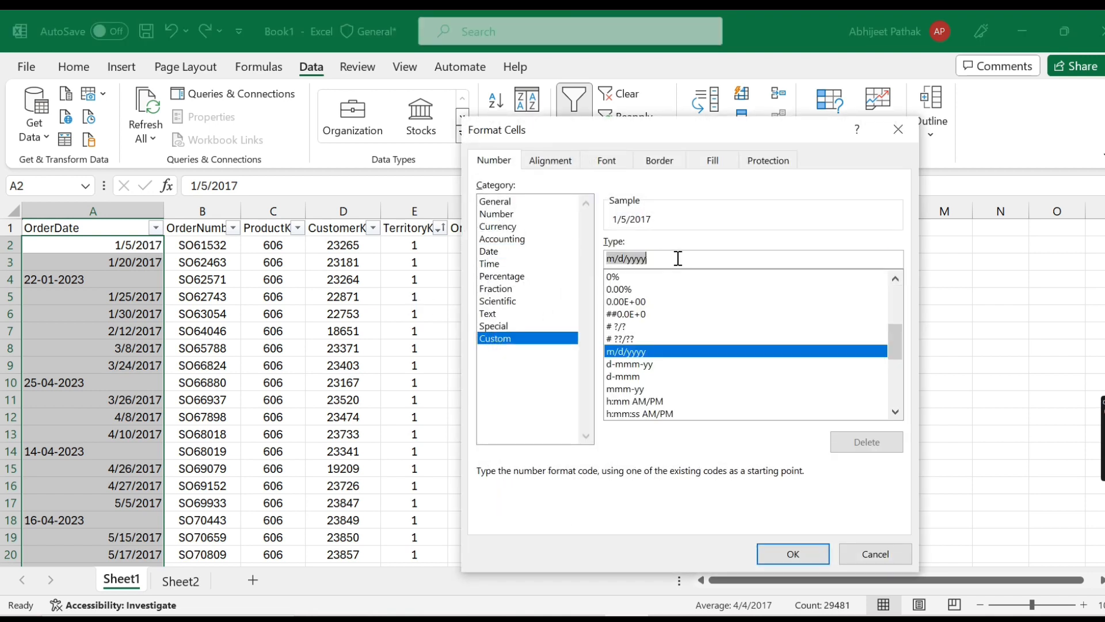
type("DD-MM")
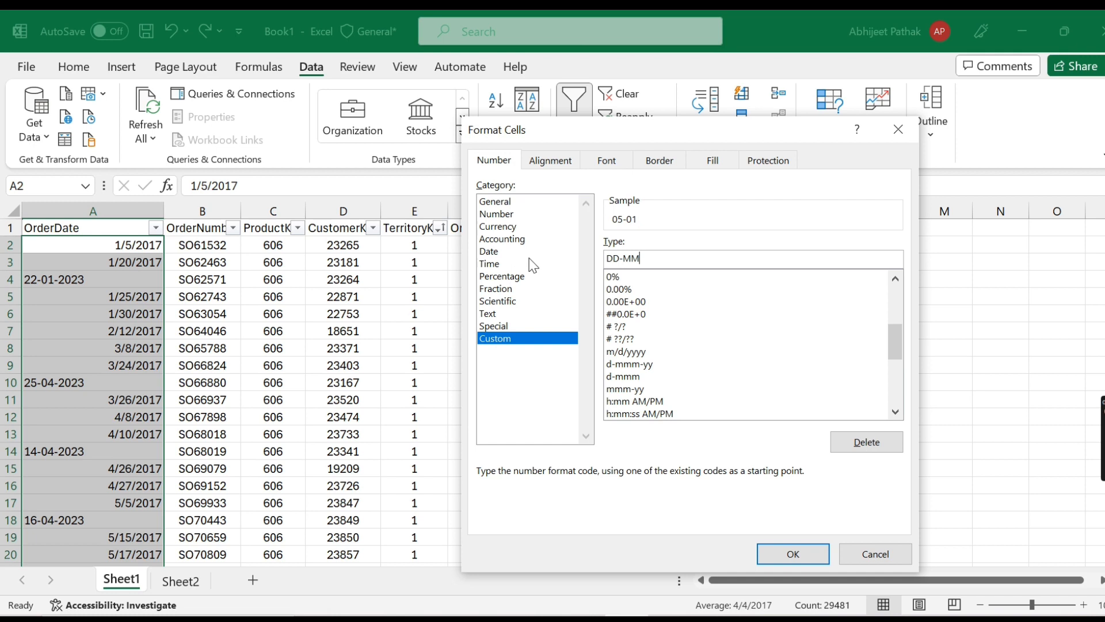
type("-YYYY")
left_click(800, 555)
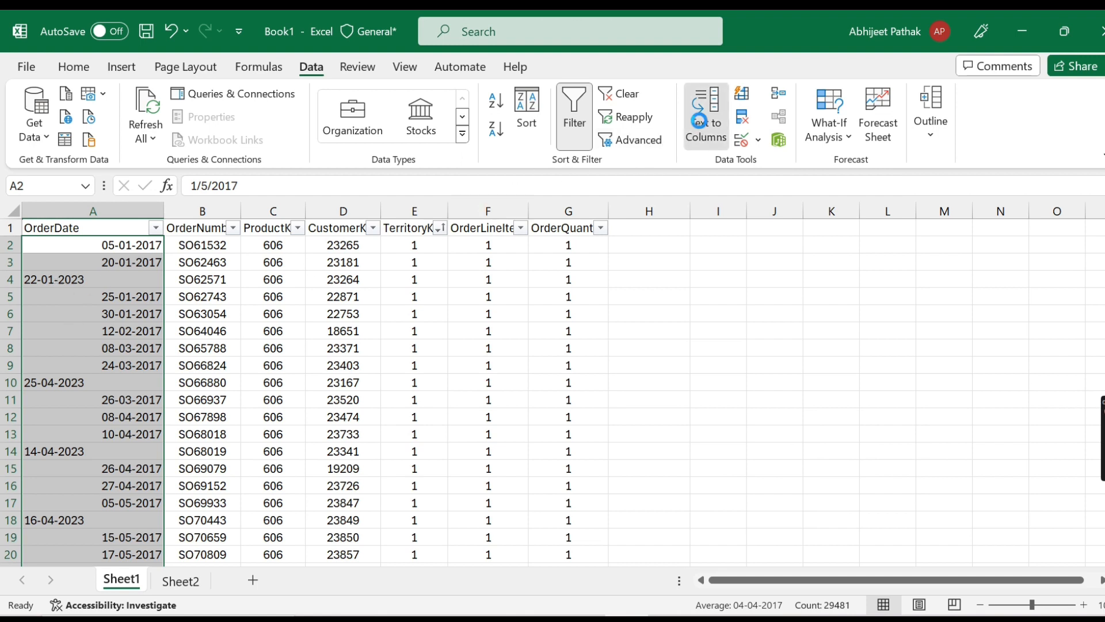
- Convert the selected order dates in place with Text to Columns, using the DMY date column format
left_click(705, 116)
left_click(811, 520)
left_click(811, 519)
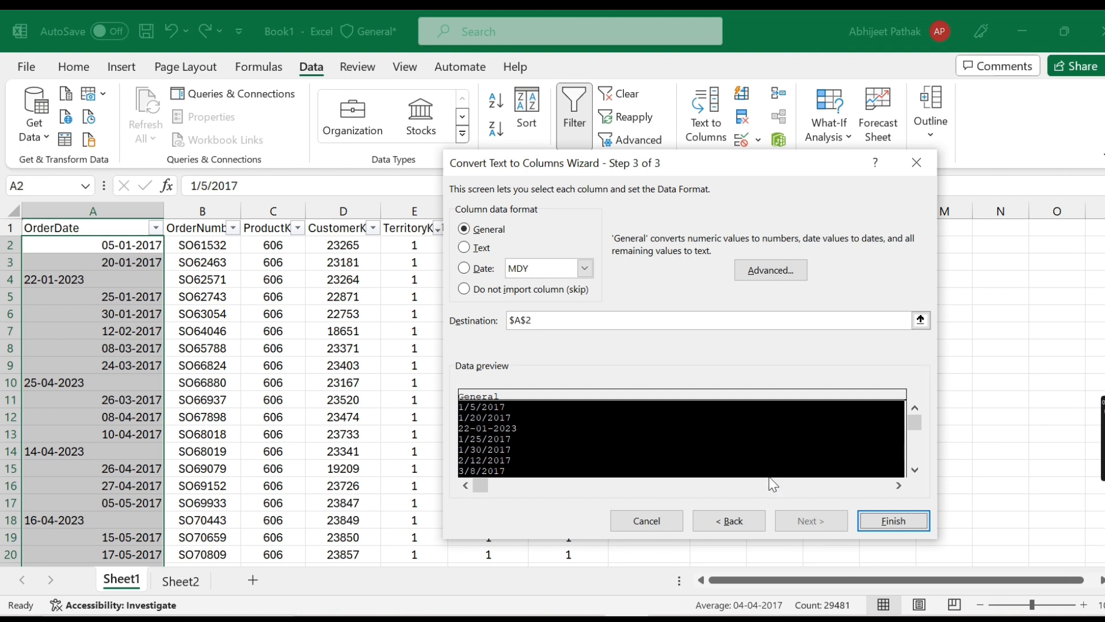
left_click(474, 271)
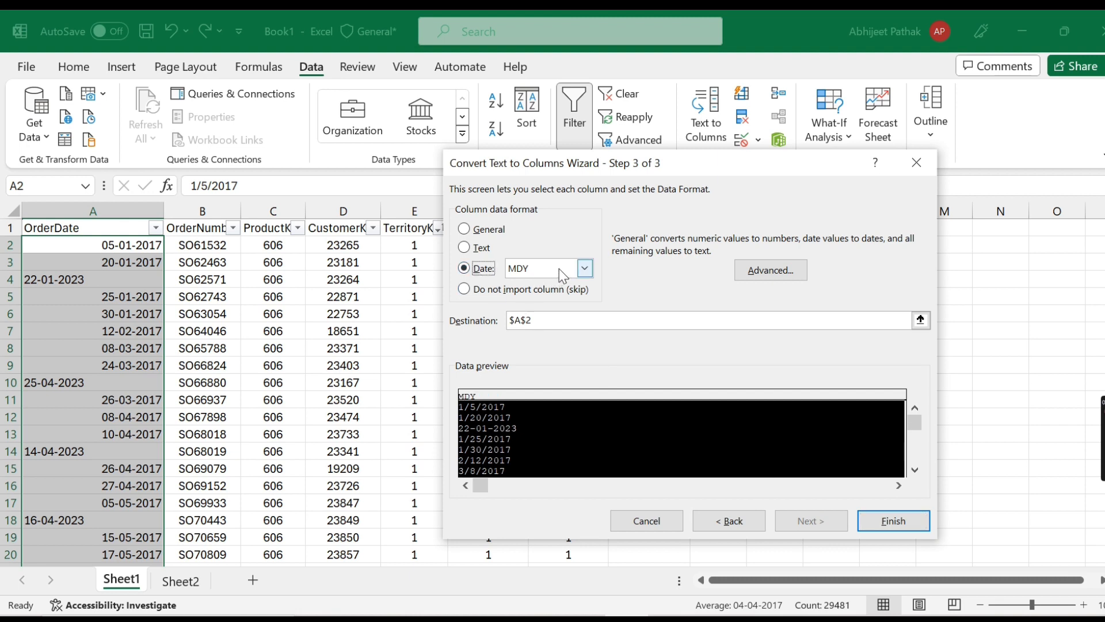
left_click(558, 269)
left_click(534, 297)
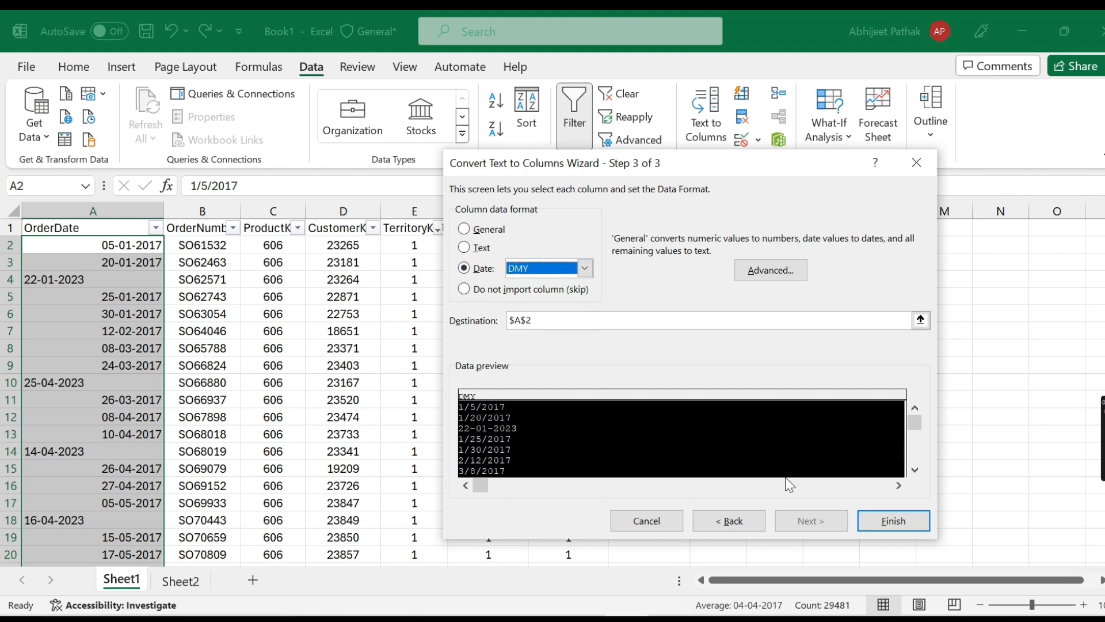
left_click(893, 521)
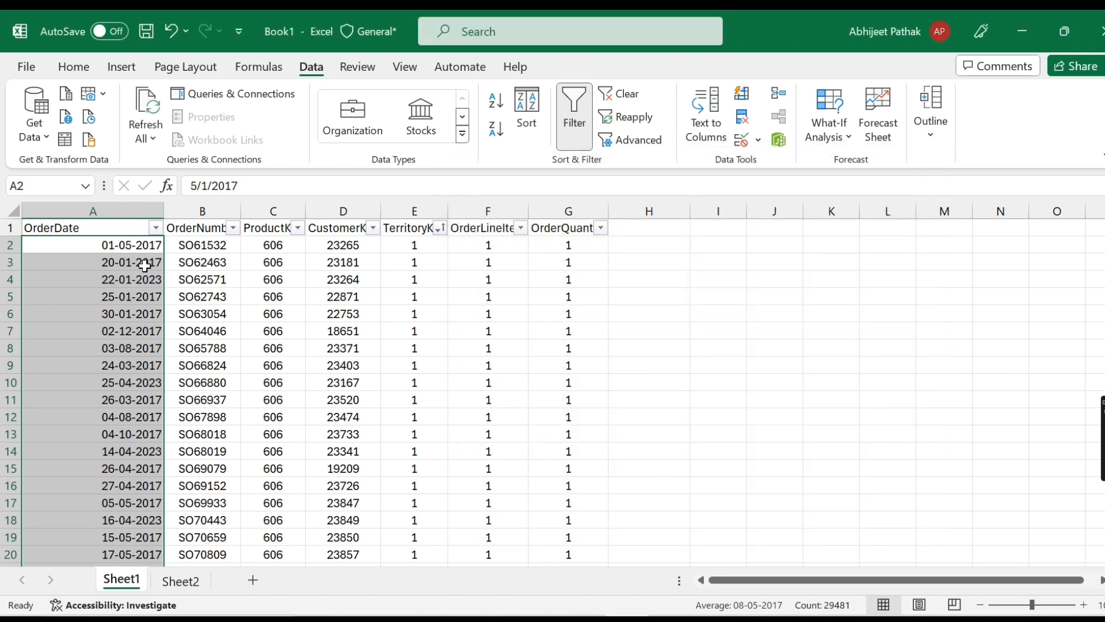
- Check the converted dates in the OrderDate filter list and go to Sheet2
left_click(155, 228)
left_click(374, 595)
key("ctrl+z")
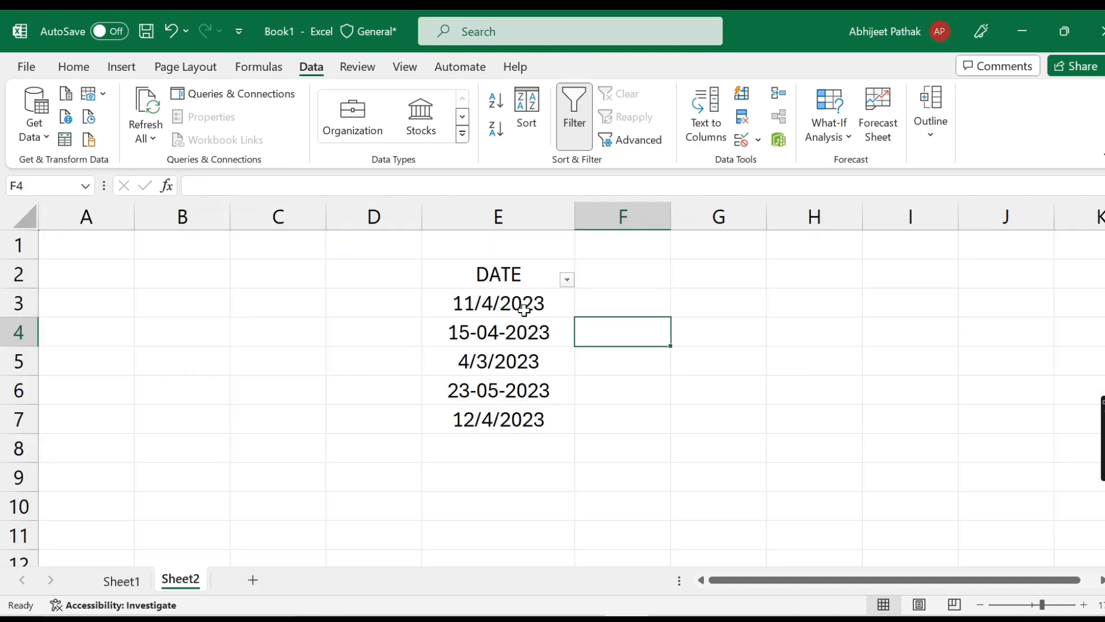
- Convert the dates in E3:E7 on Sheet2 with Text to Columns, using the DMY date column format
left_click_drag(524, 310, 502, 418)
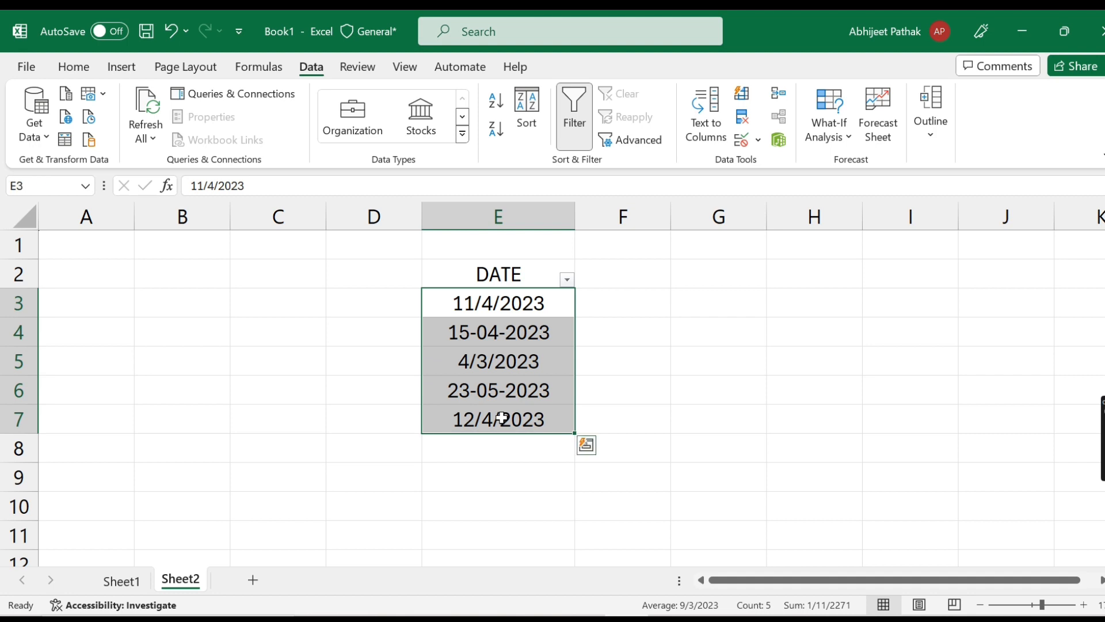
left_click(699, 124)
left_click(800, 522)
left_click(798, 523)
left_click(478, 269)
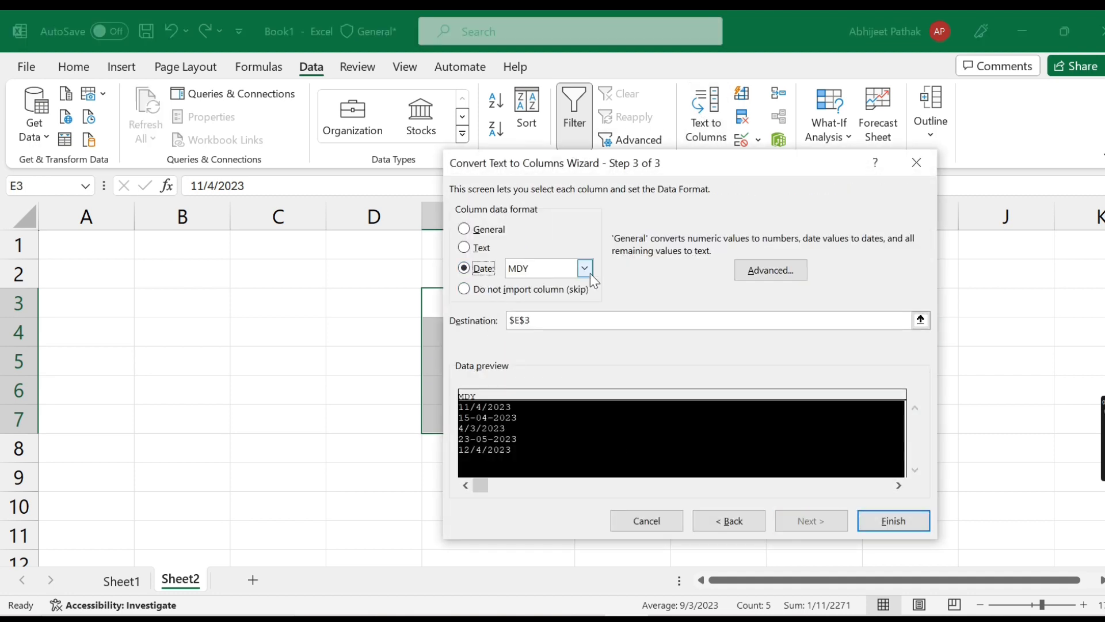
left_click(591, 271)
left_click(530, 297)
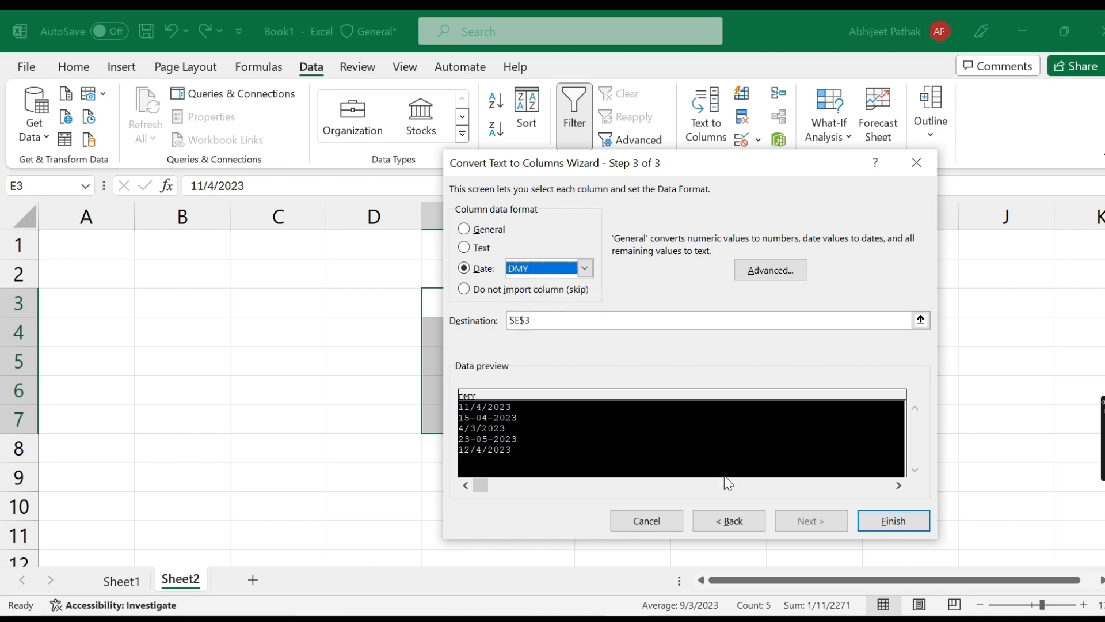
left_click(870, 525)
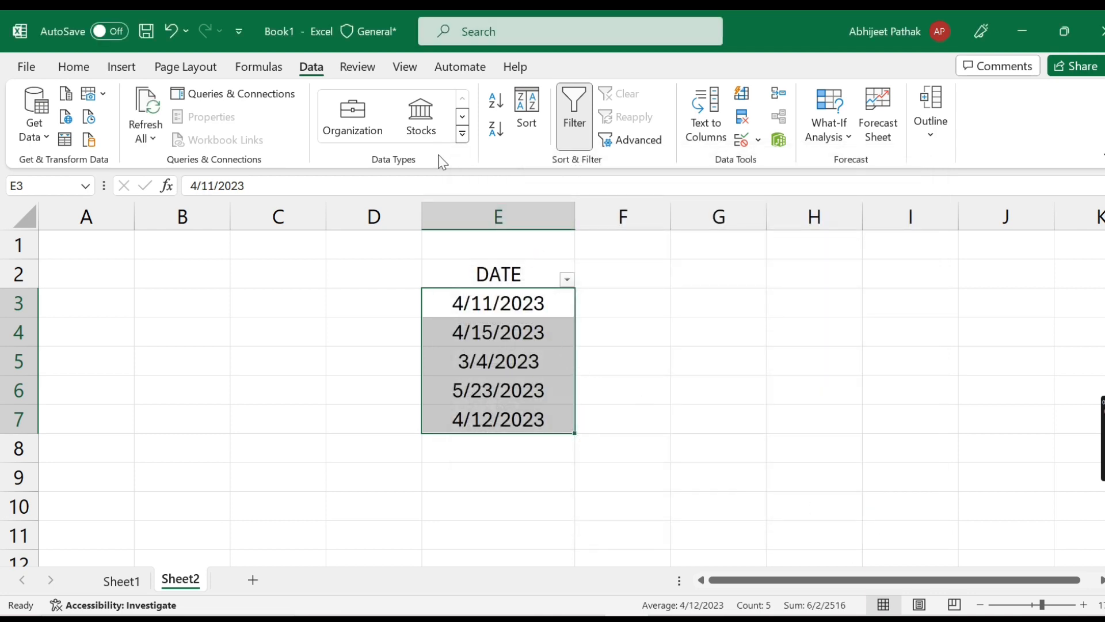
- Remove the centre alignment from E3:E7 and apply the custom number format DD-MM-YYYY
left_click(91, 69)
left_click(345, 131)
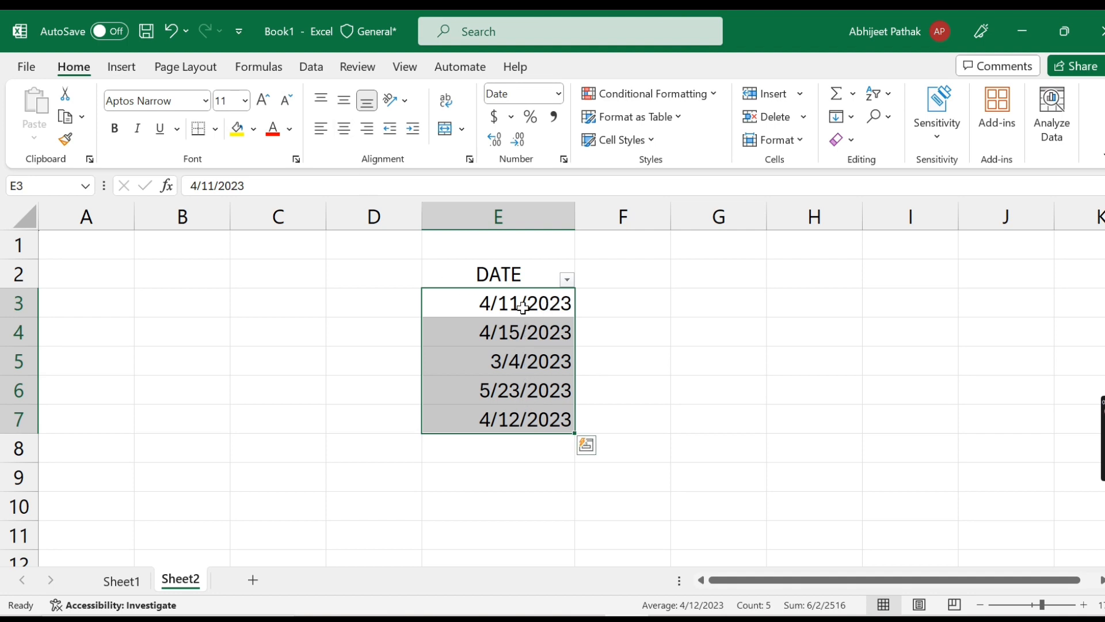
key("ctrl+1")
left_click(552, 338)
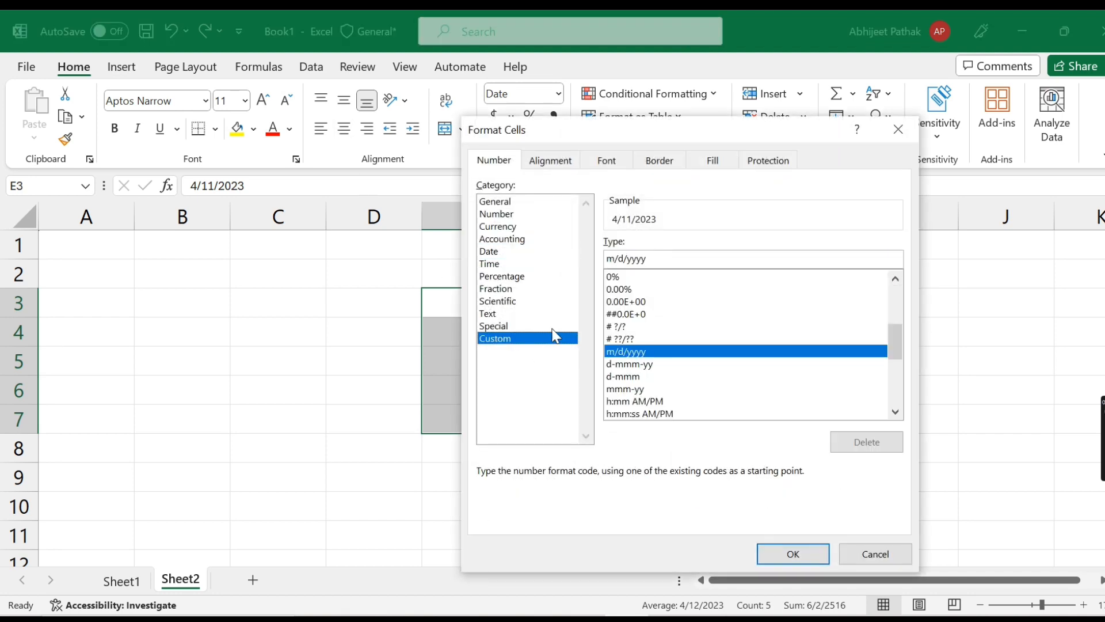
left_click_drag(677, 260, 595, 264)
type("DD")
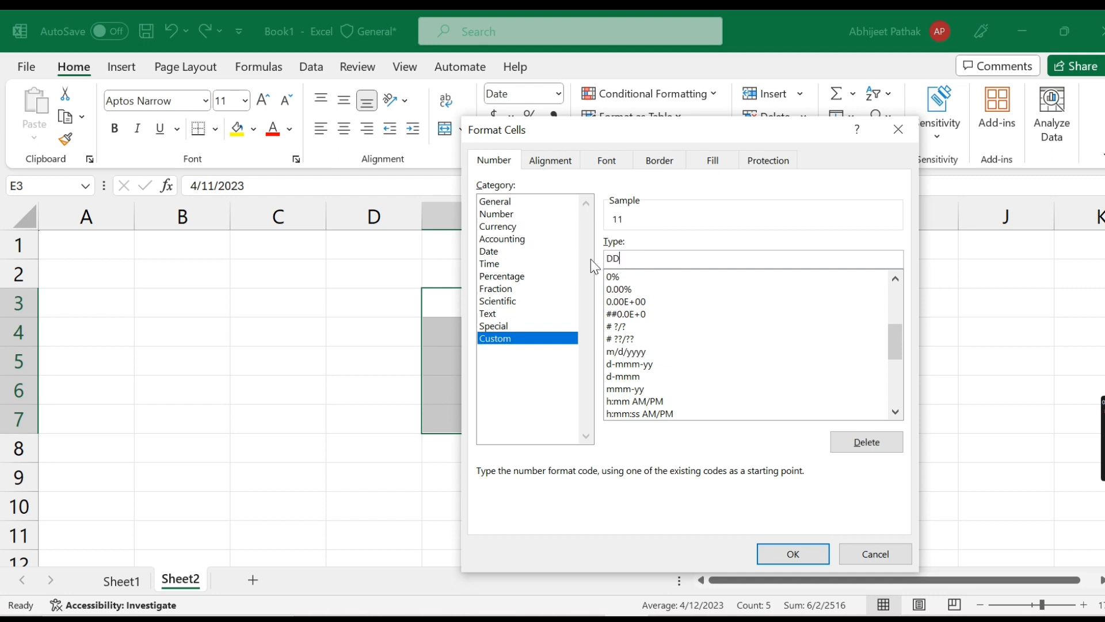
type("-MM-YYY")
left_click(805, 557)
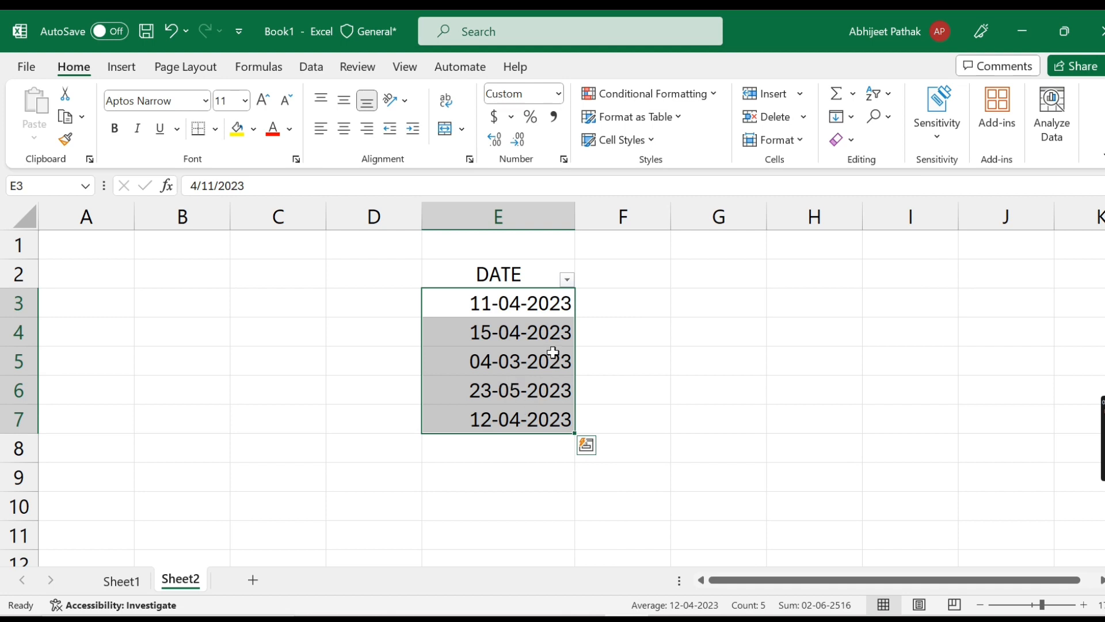
- Switch to Control Panel, set the Region short date format to dd-MMM-yy, and close Control Panel
left_click(570, 616)
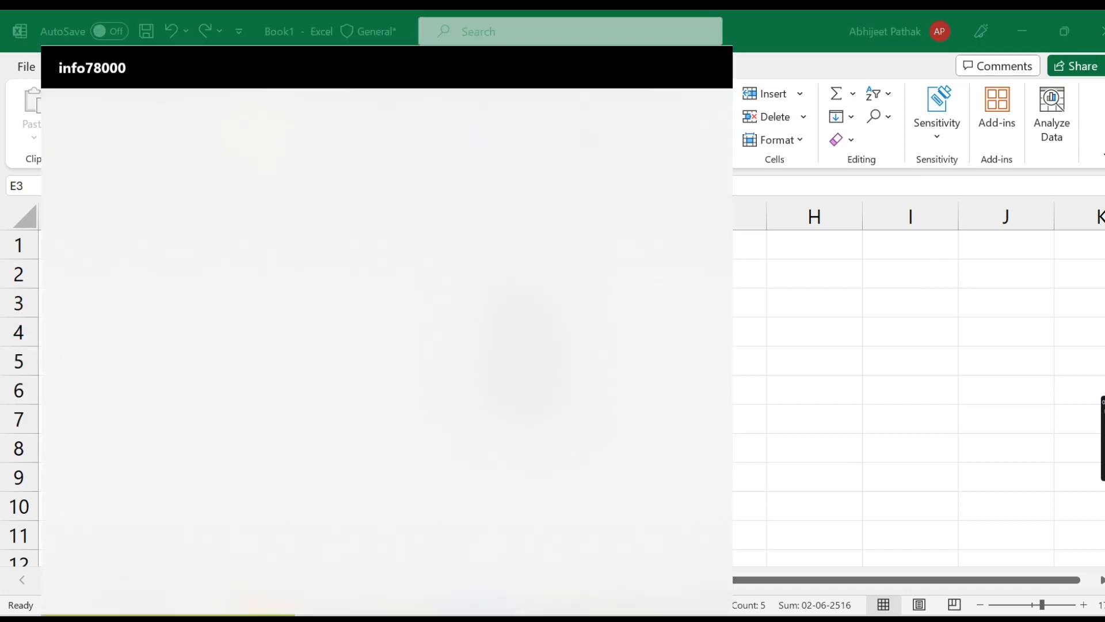
type("CON")
left_click(146, 193)
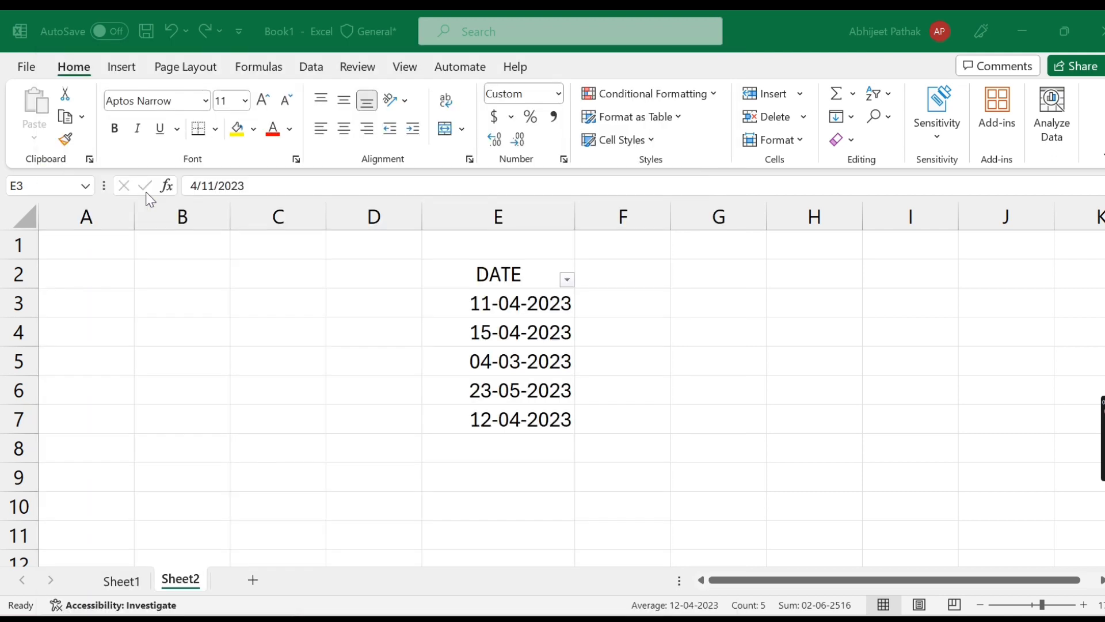
left_click(692, 323)
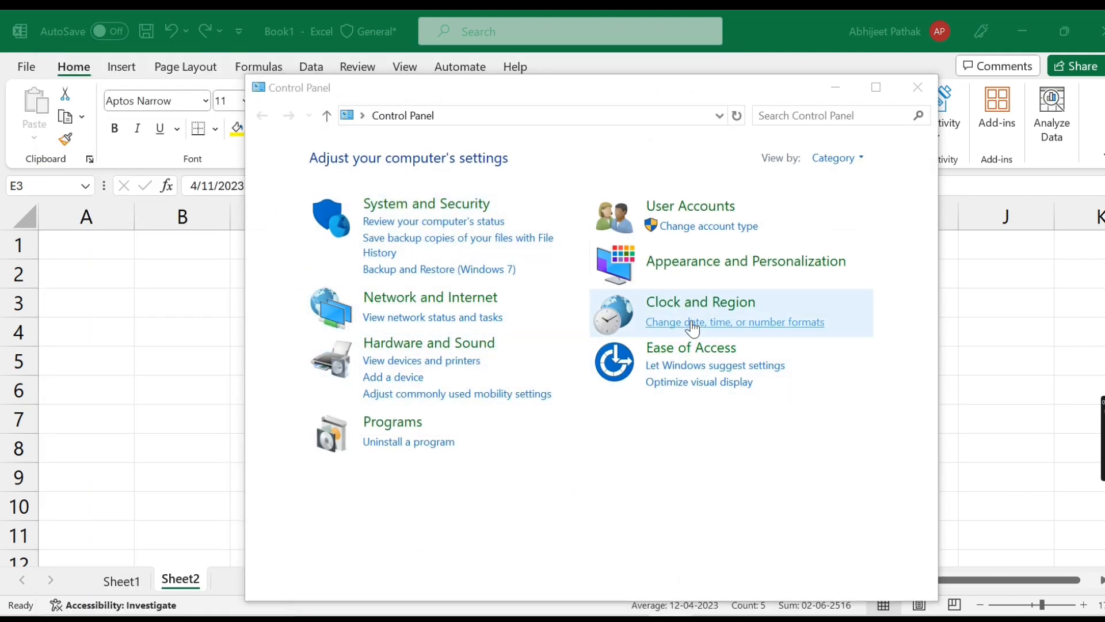
left_click(237, 231)
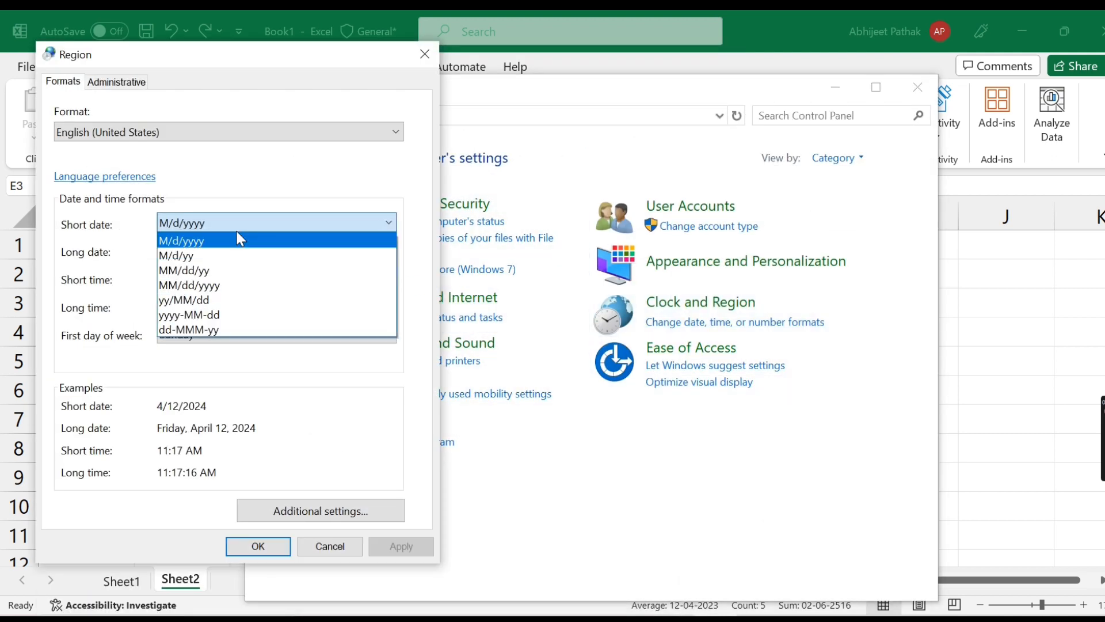
left_click(201, 331)
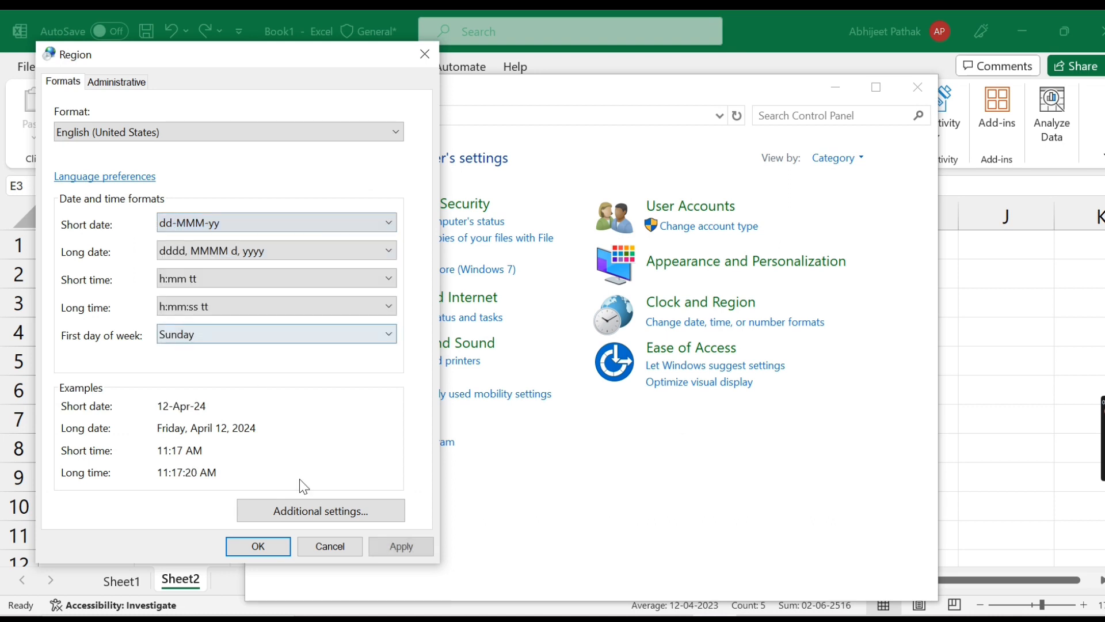
left_click(258, 546)
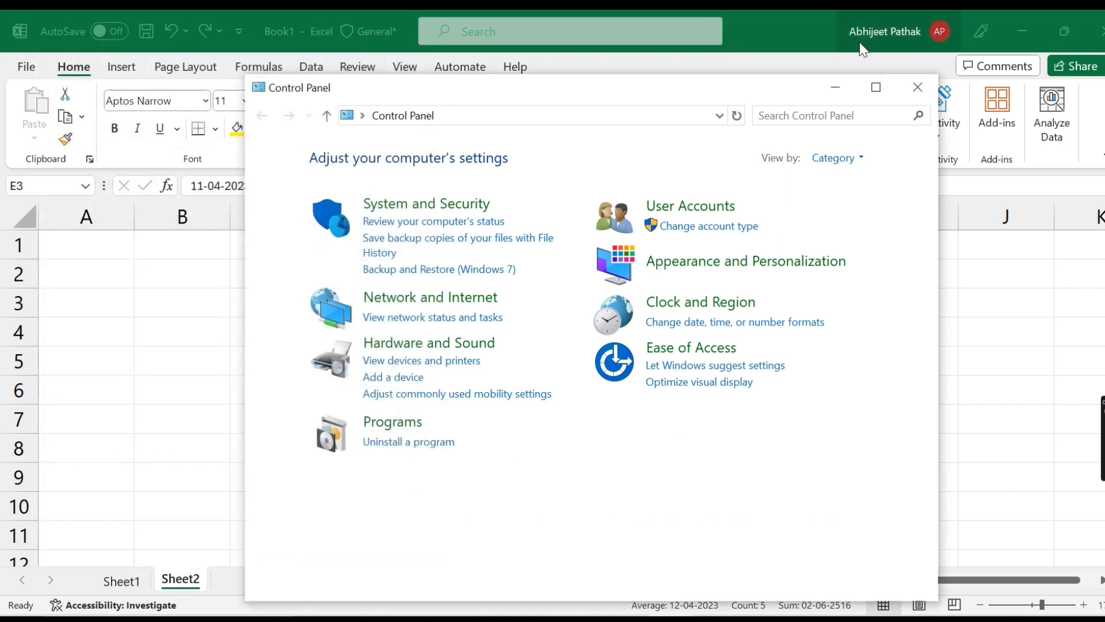
left_click(917, 87)
- Enter the test date 12/24/2023 in cell G3 and widen column G to fit it
left_click(683, 310)
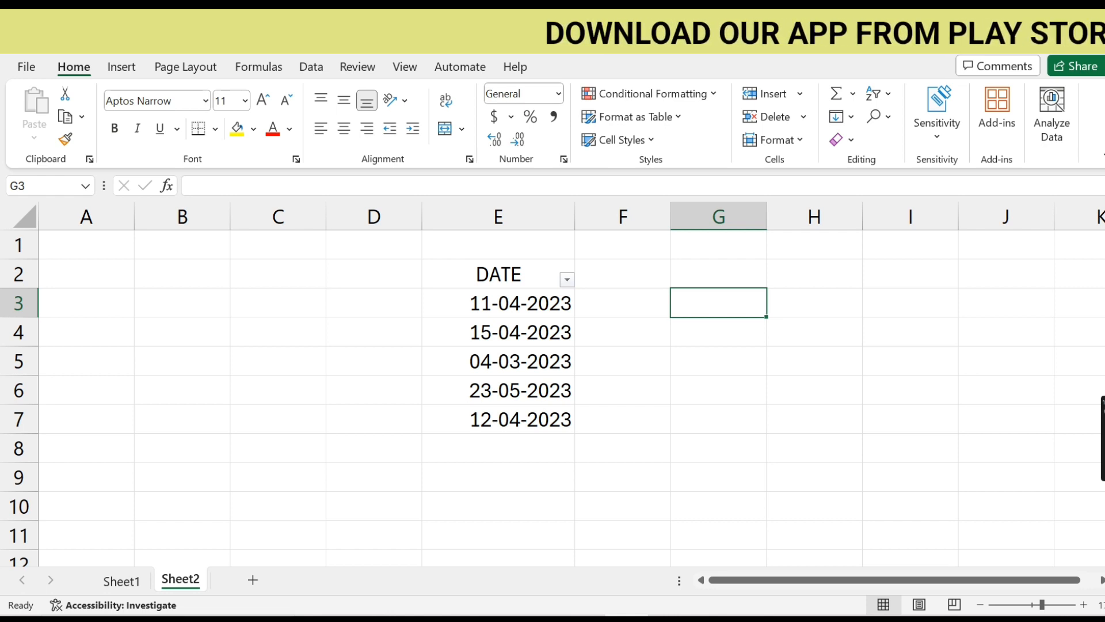
type("12")
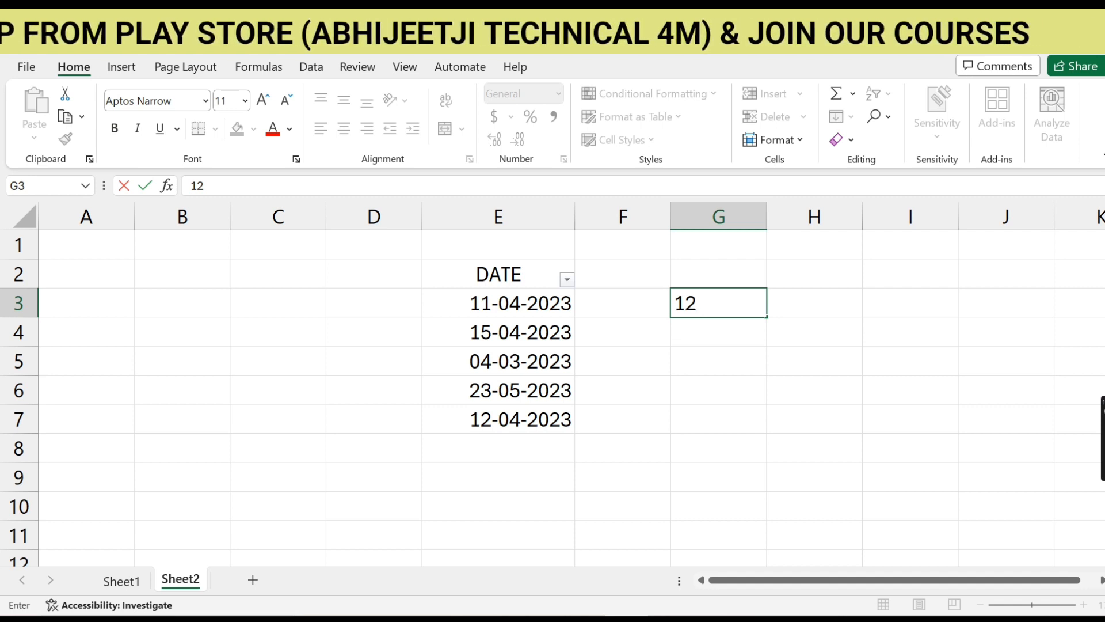
type("/2")
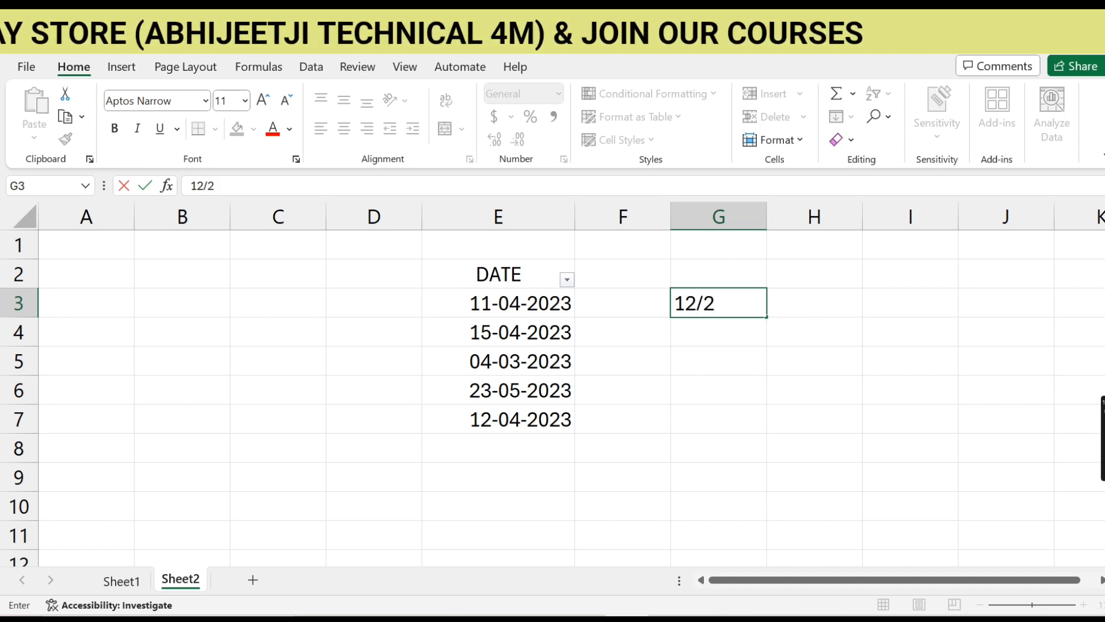
type("4/")
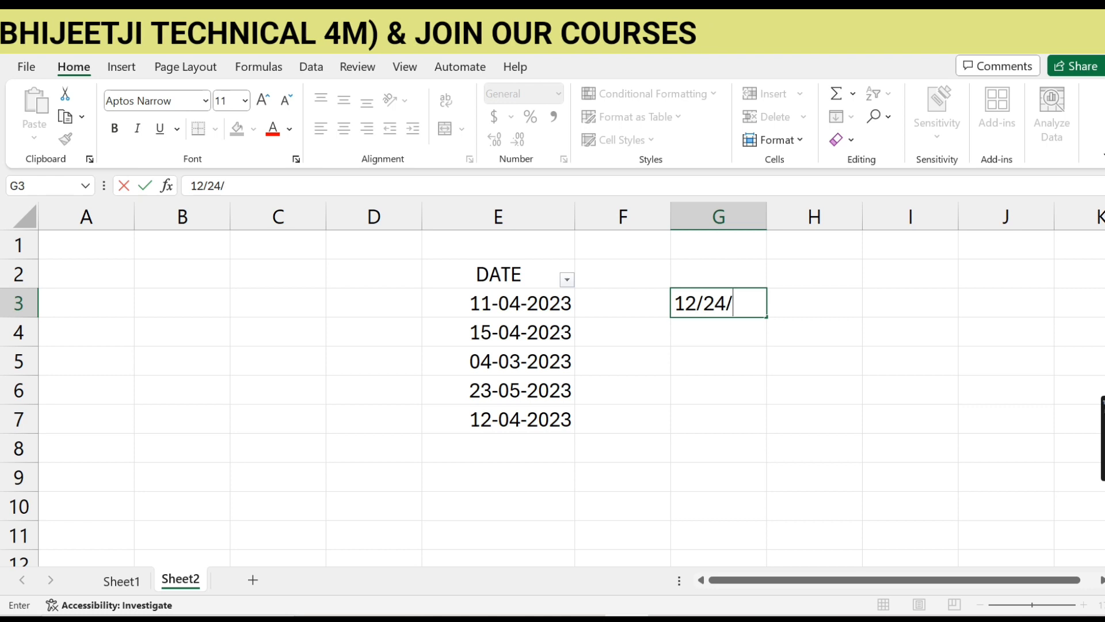
type("2023")
key("Return")
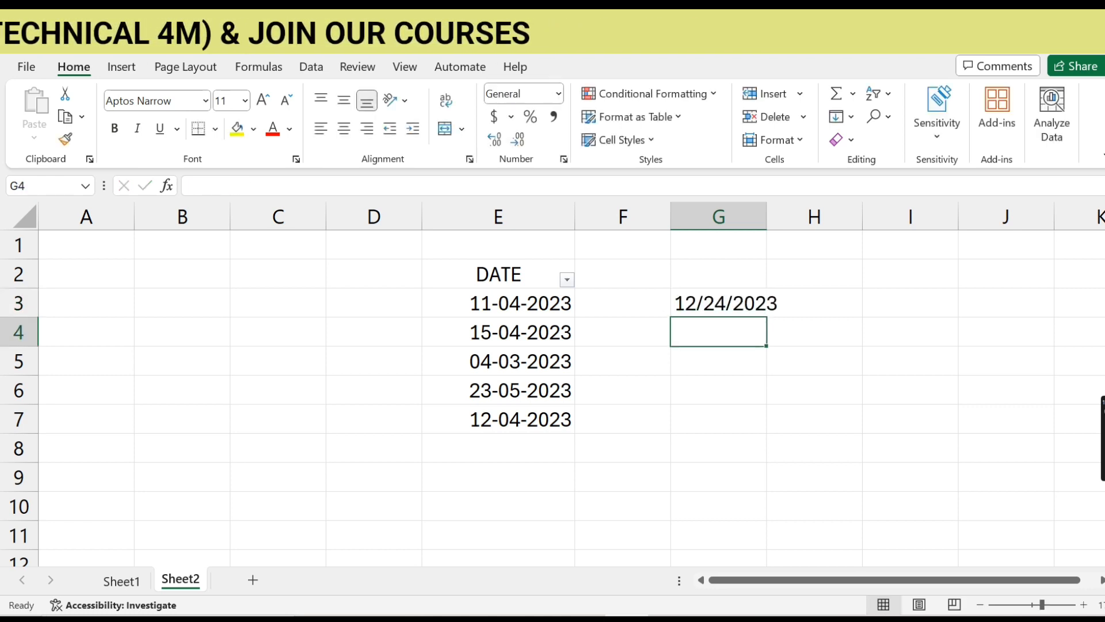
left_click_drag(768, 215, 862, 214)
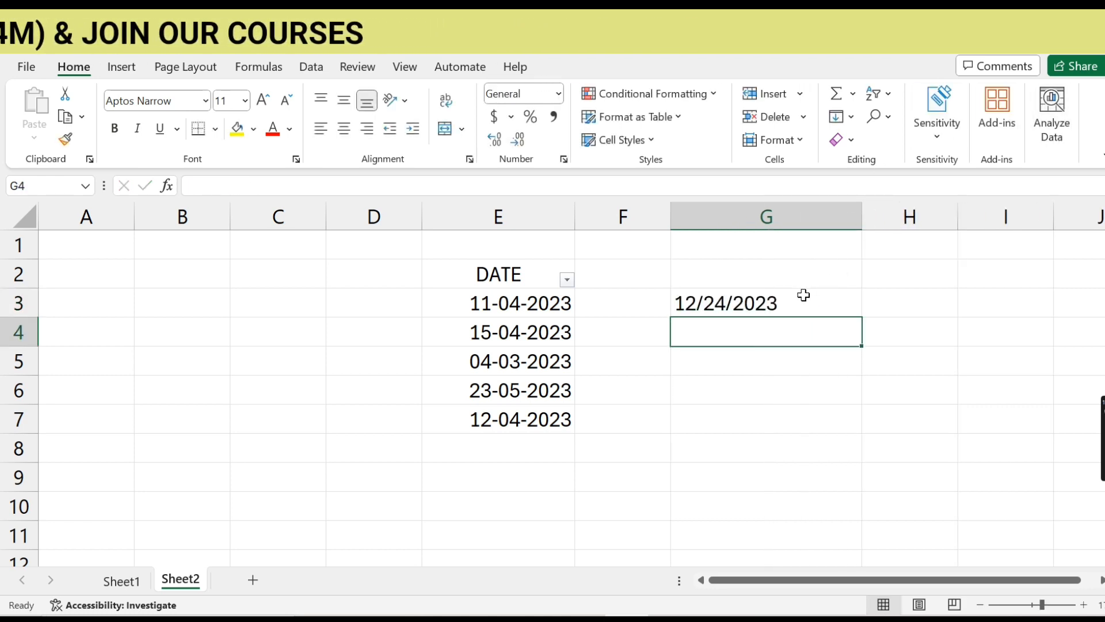
left_click(803, 299)
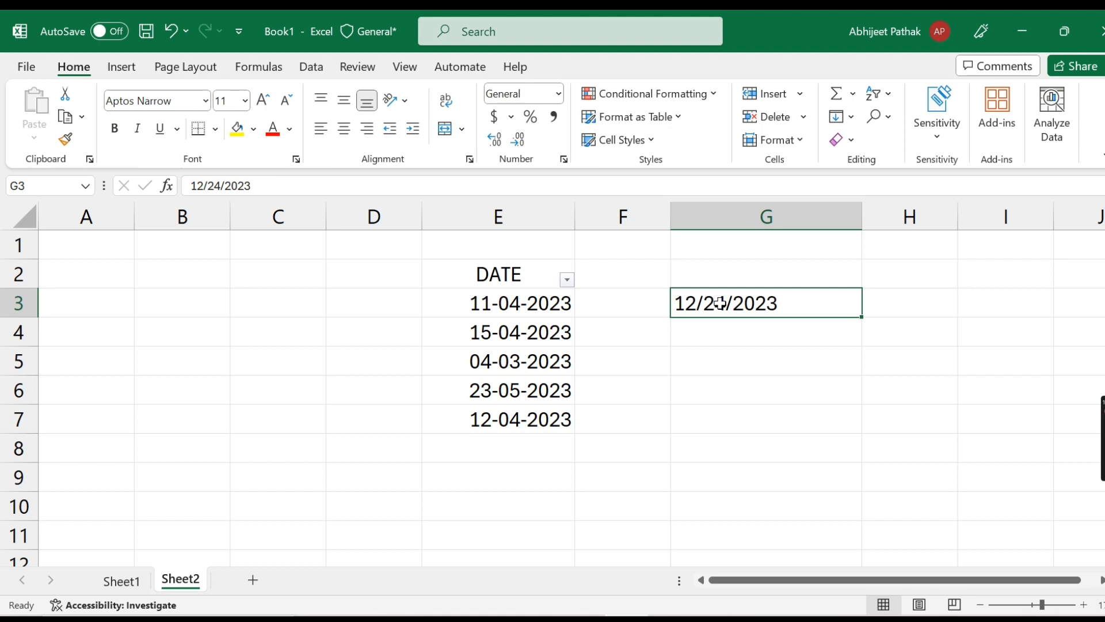
- Enter the month-first test date 12-24-2023 in cell H3
left_click(933, 303)
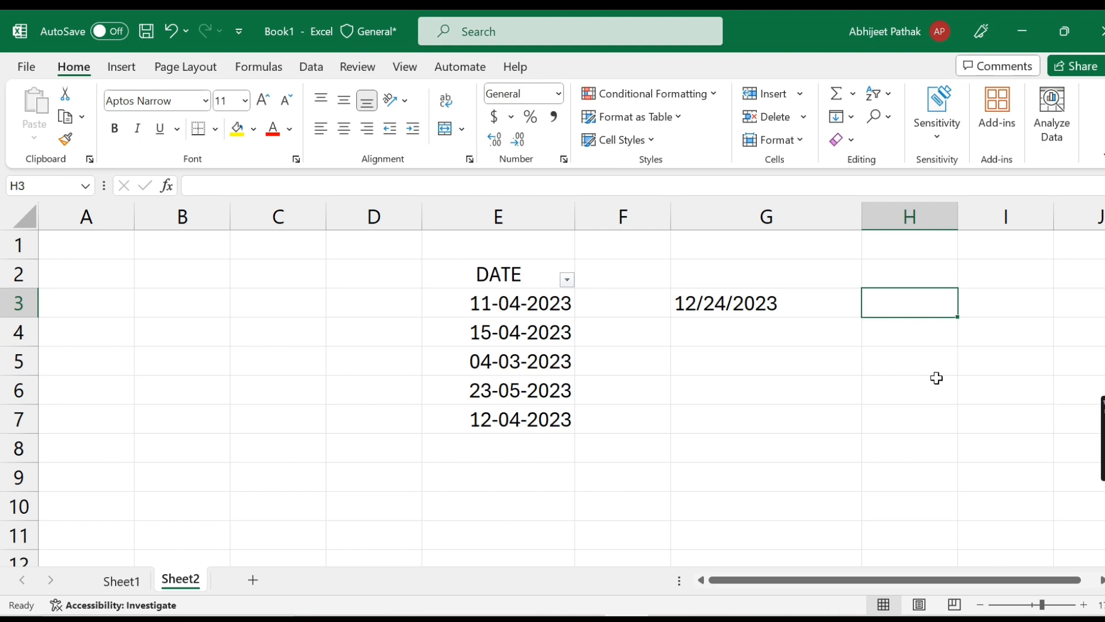
type("12-24-2023")
key("Return")
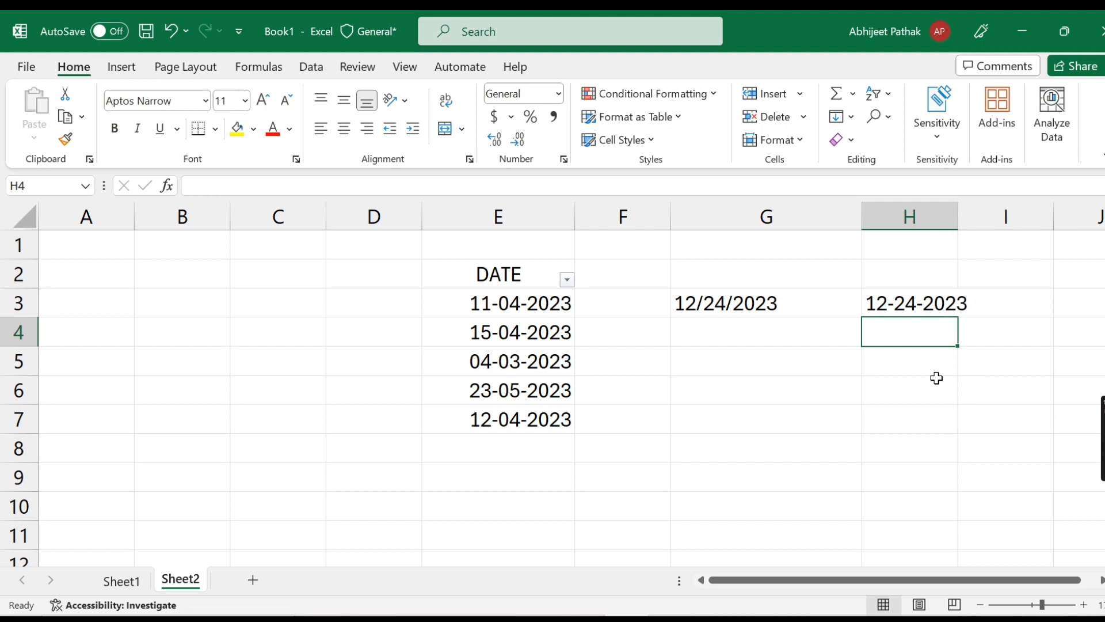
- Enter the month-first test date 04-25-2023 in cell H4, correcting the mistyped year
type("04-")
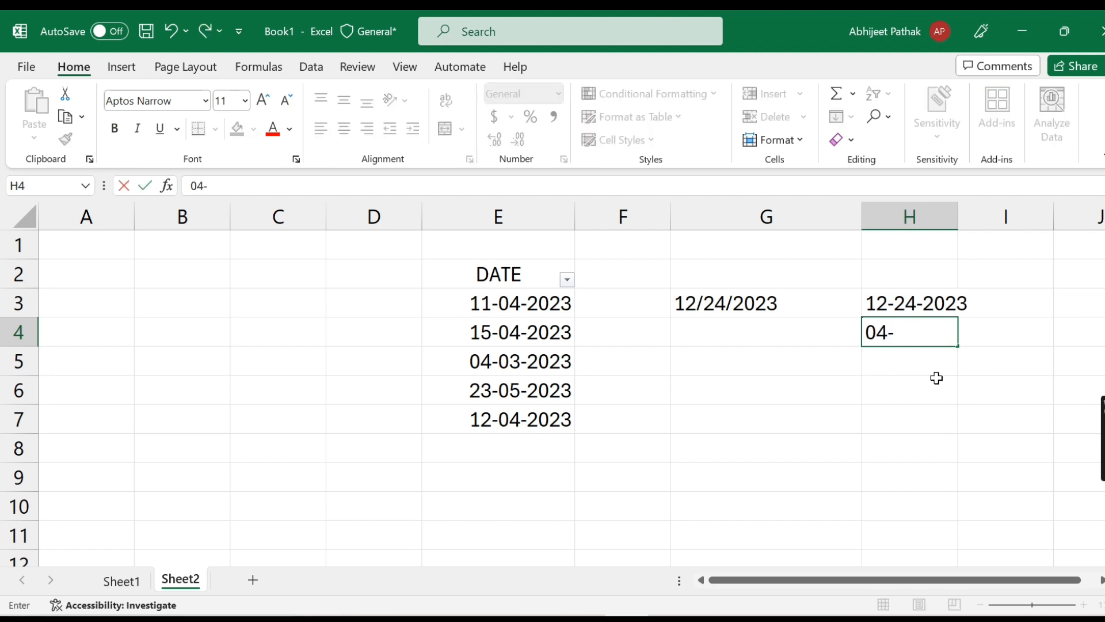
type("25-223")
key("Return")
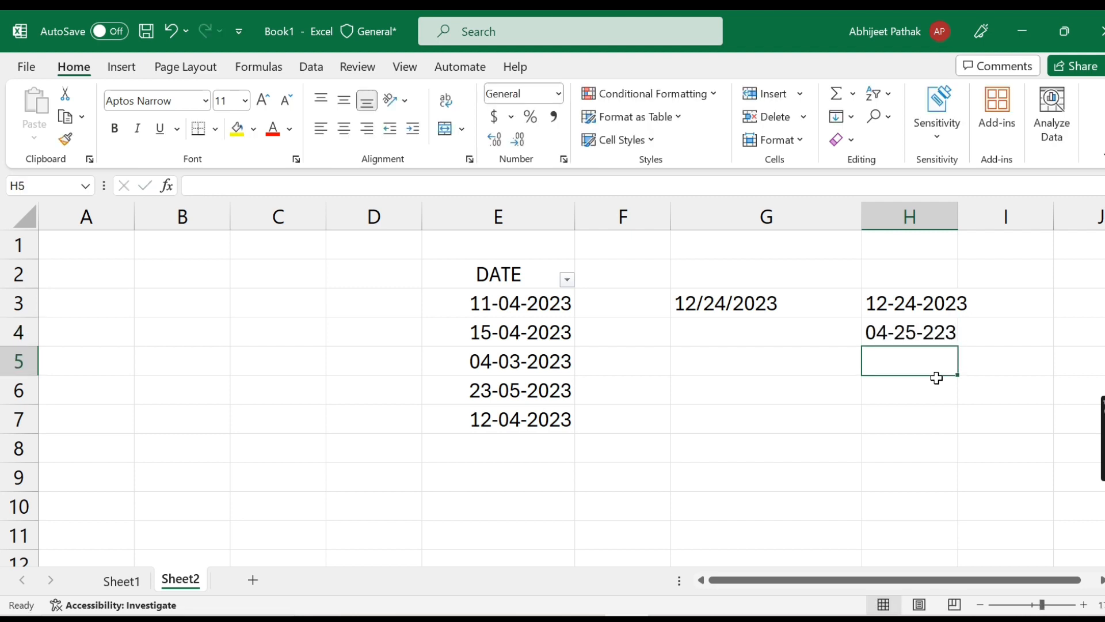
left_click(962, 324)
left_click(949, 326)
left_click(386, 183)
key("BackSpace")
key("BackSpace")
type("023")
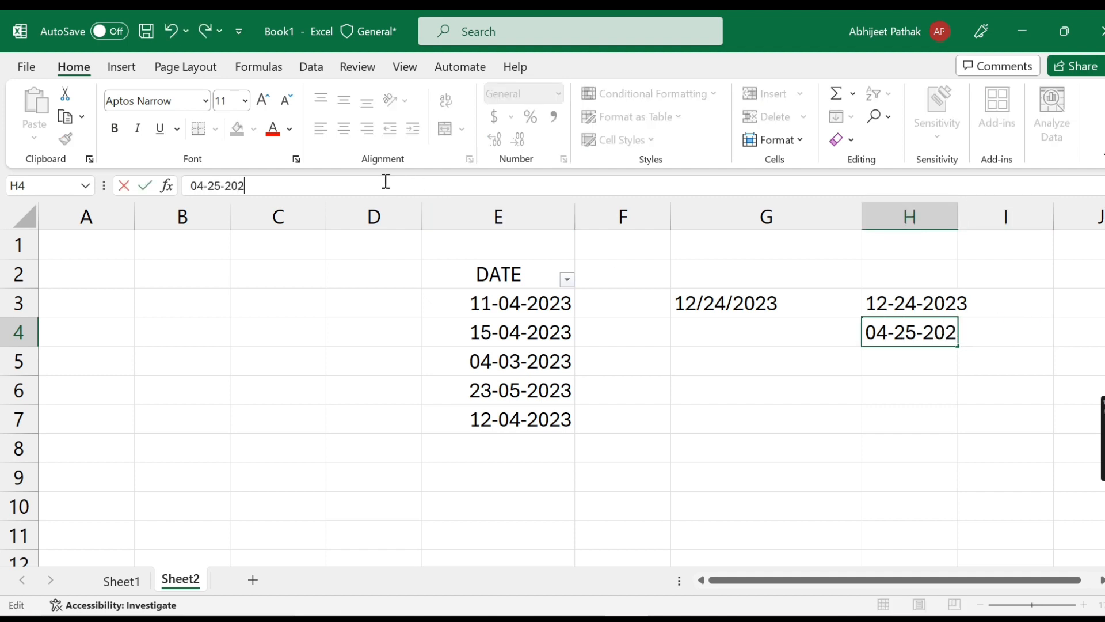
key("Return")
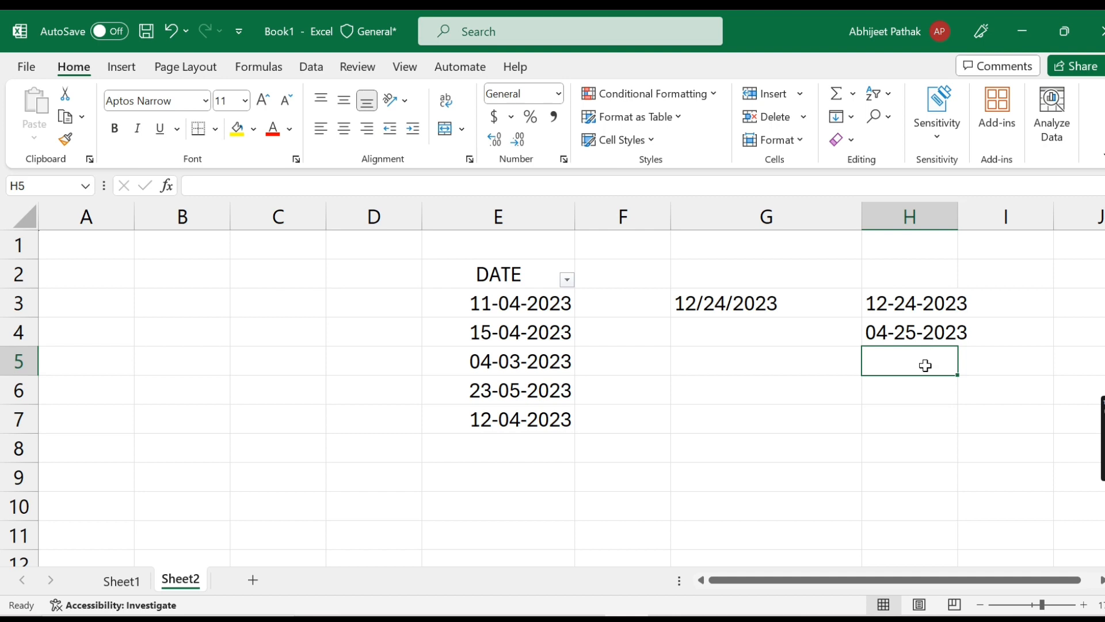
- Enter the test date 04-11-2023 in cell H5 and widen column H
type("04-11-2023")
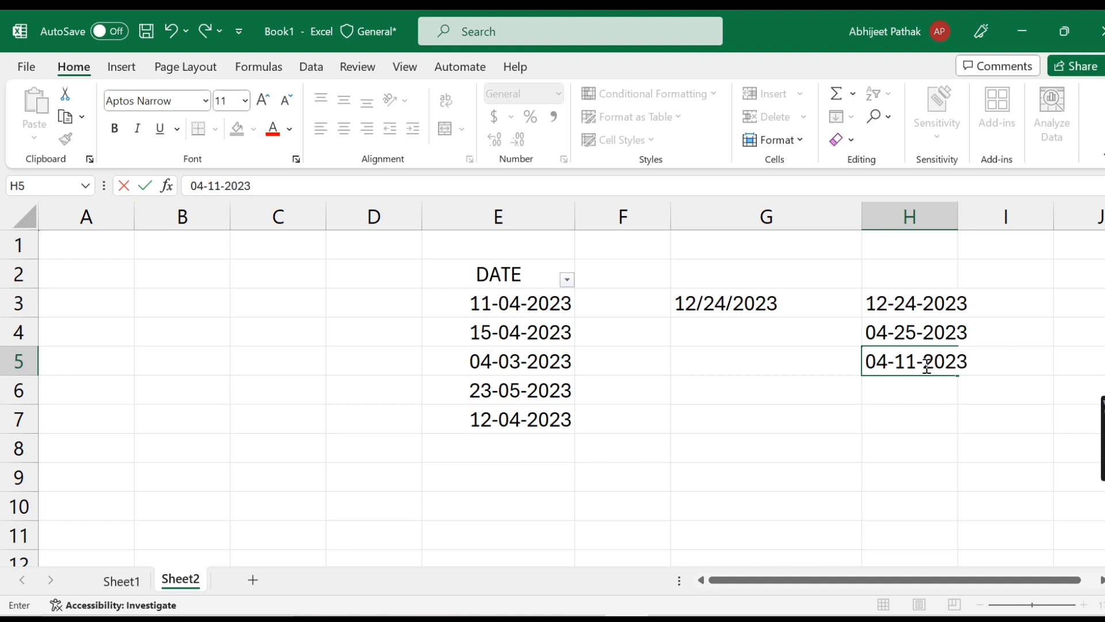
key("Return")
left_click(925, 363)
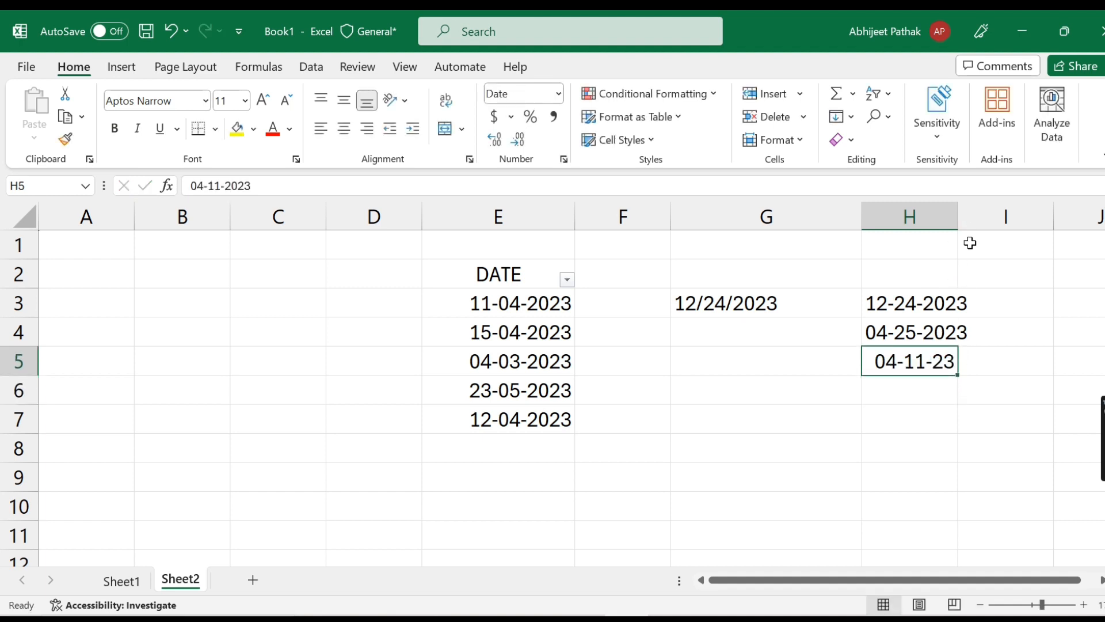
left_click_drag(958, 215, 1063, 207)
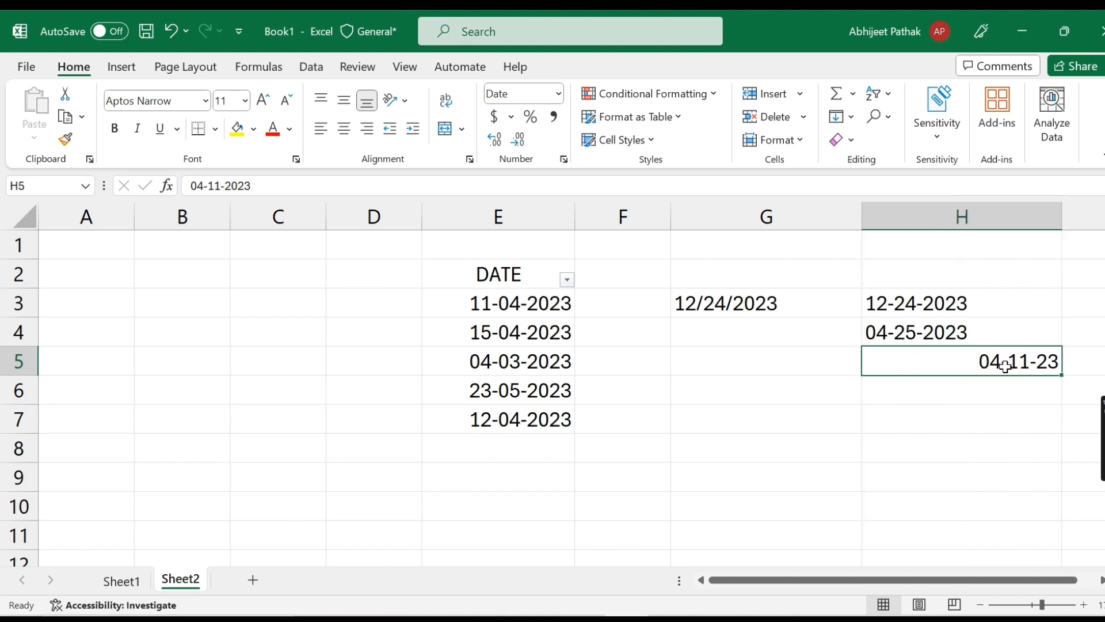
left_click_drag(910, 302, 900, 323)
left_click(884, 308)
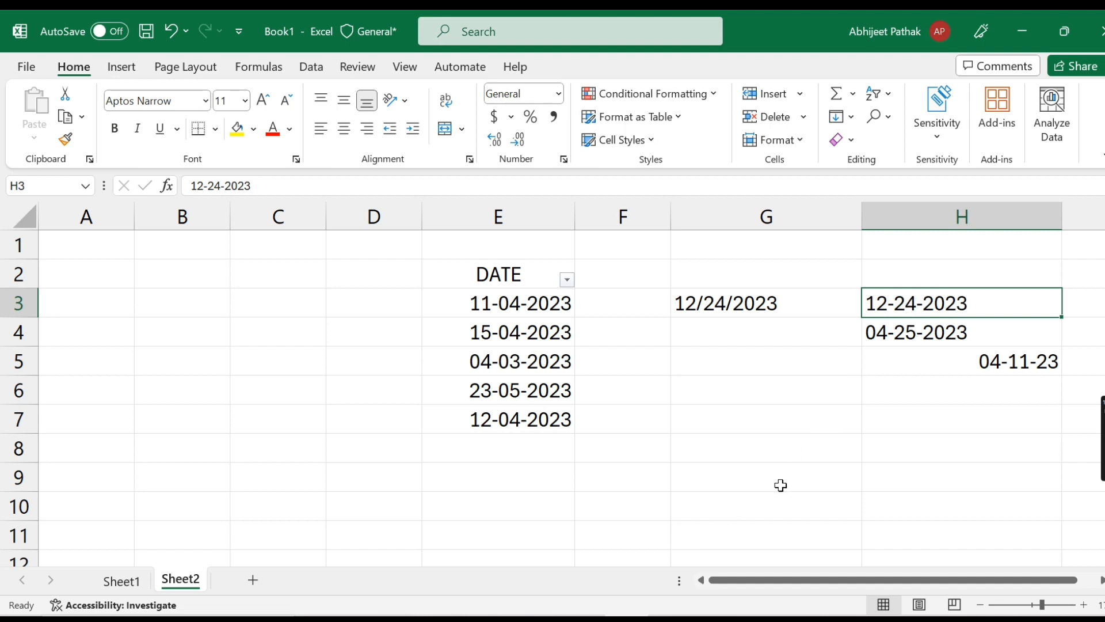
key("super+s")
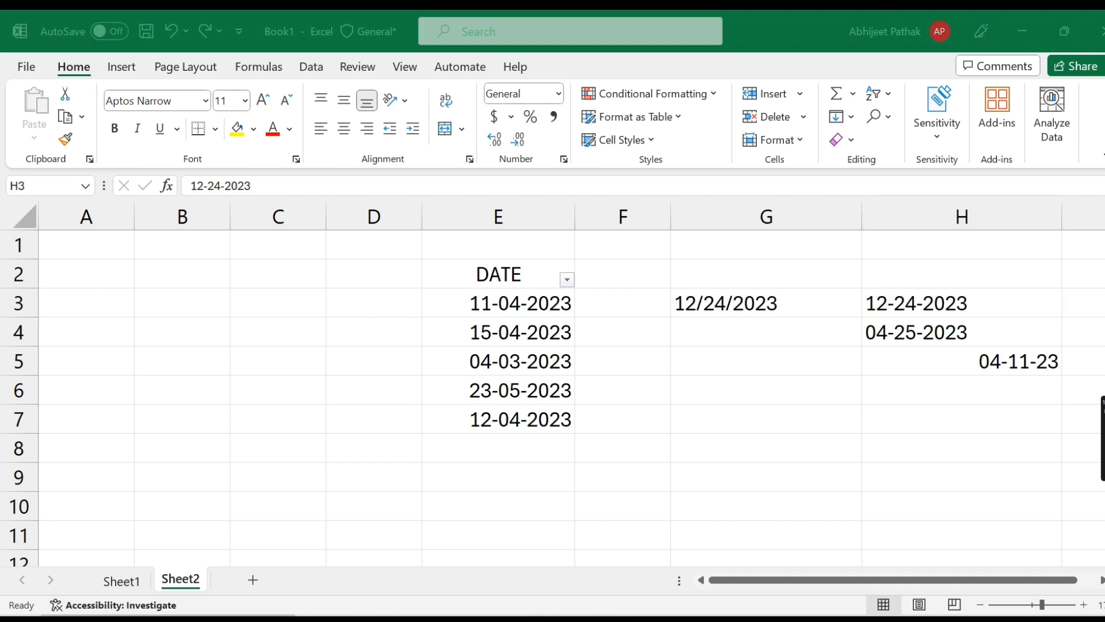
key("Escape")
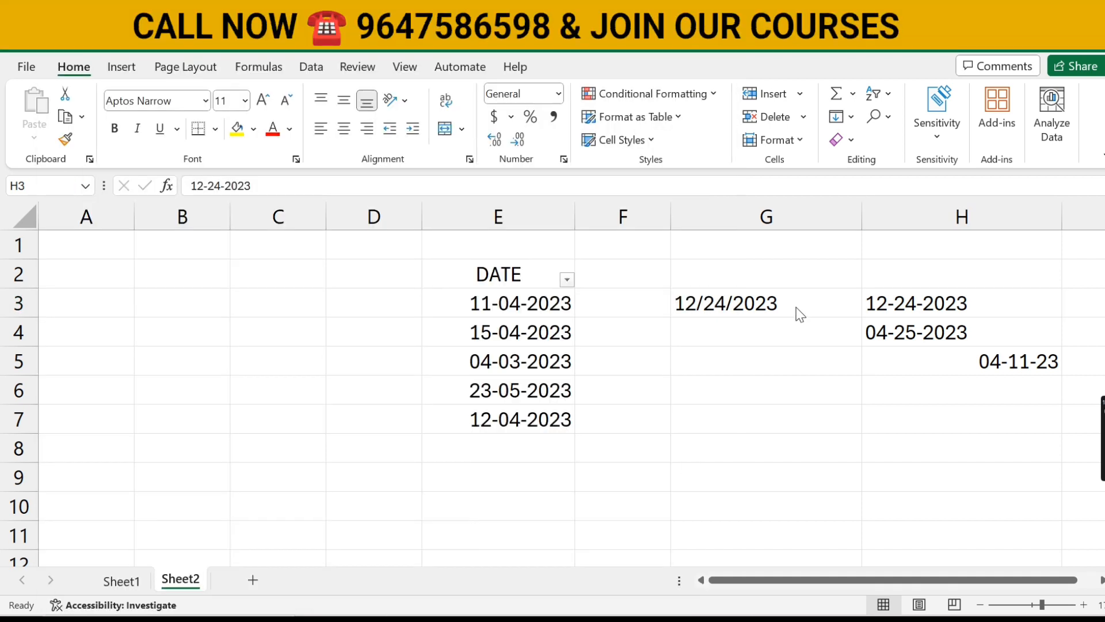
- Convert the text dates in H3:H4 to real dates using Text to Columns with the column data format set to Date MDY
left_click_drag(958, 302, 957, 331)
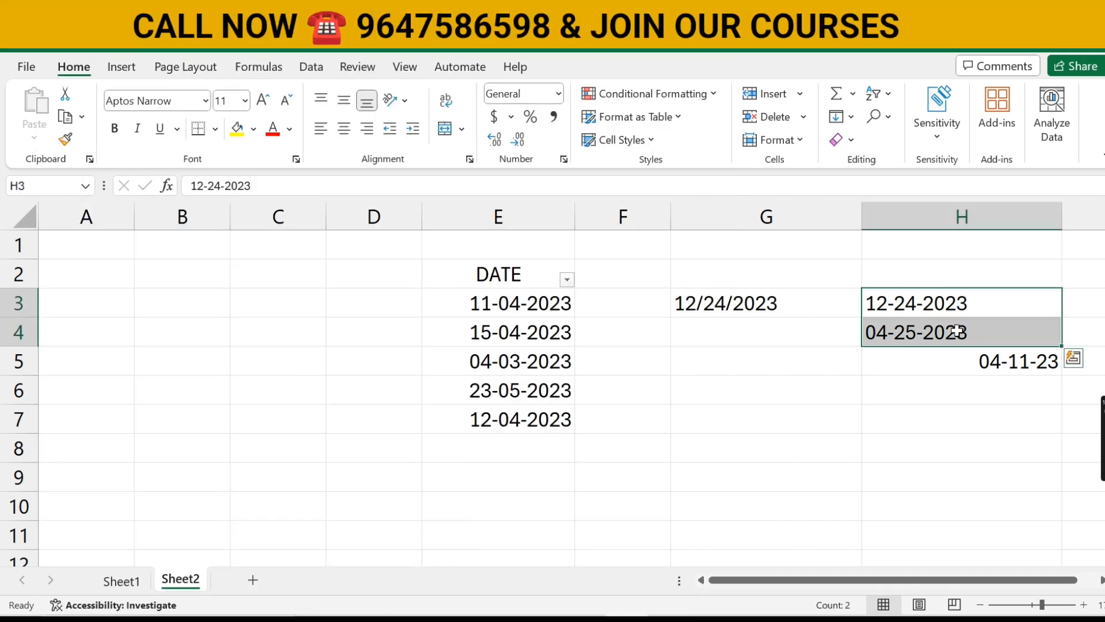
left_click(308, 67)
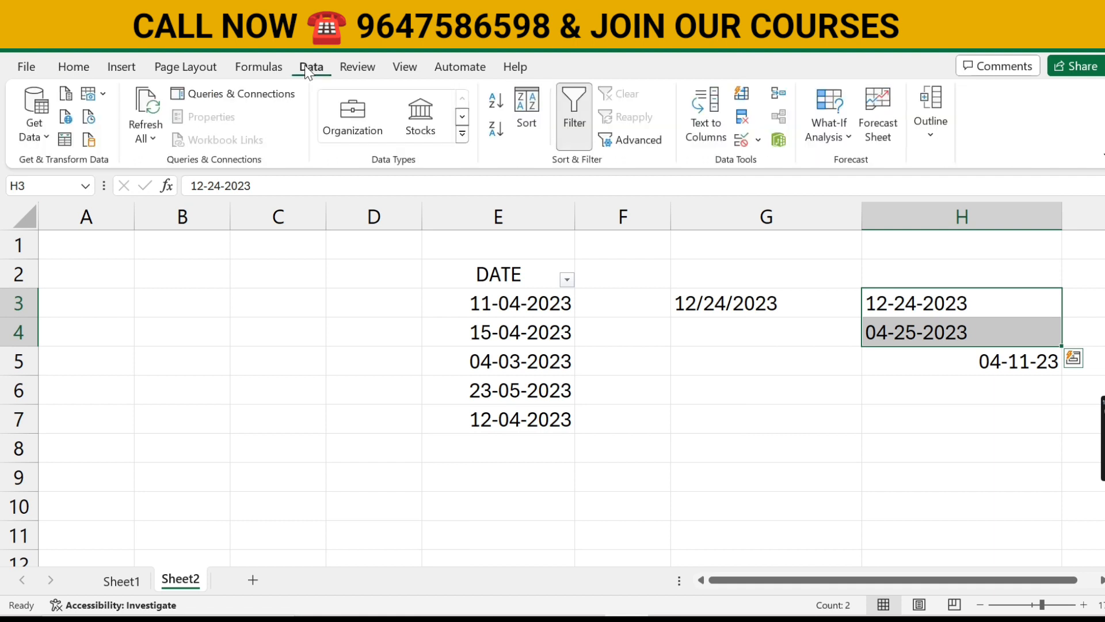
left_click(706, 122)
left_click(812, 521)
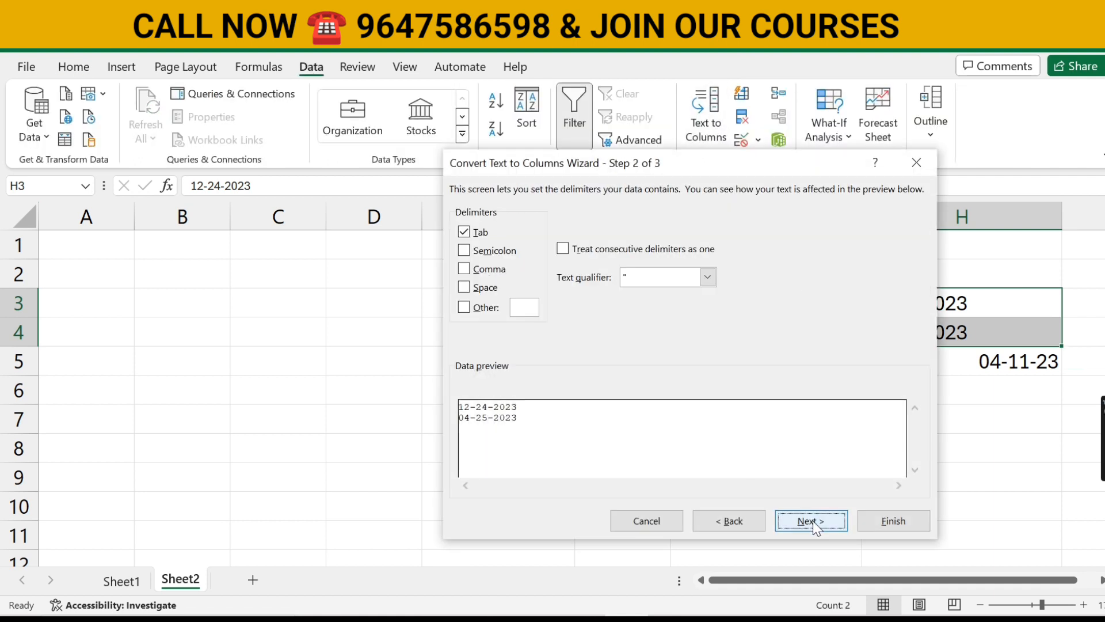
left_click(813, 520)
left_click_drag(551, 164, 122, 172)
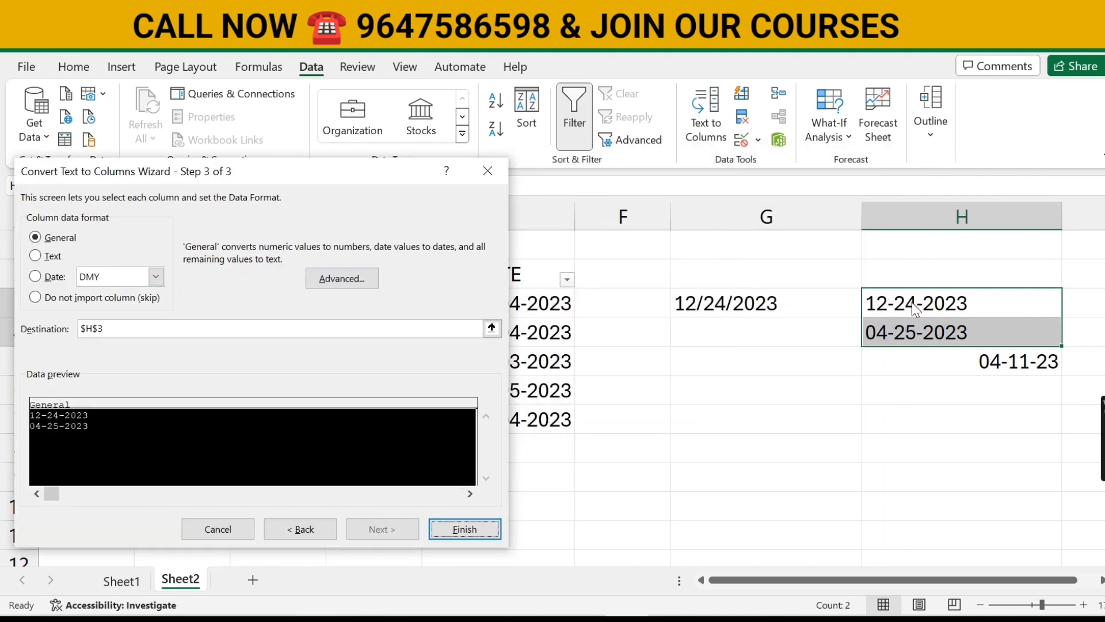
left_click(131, 280)
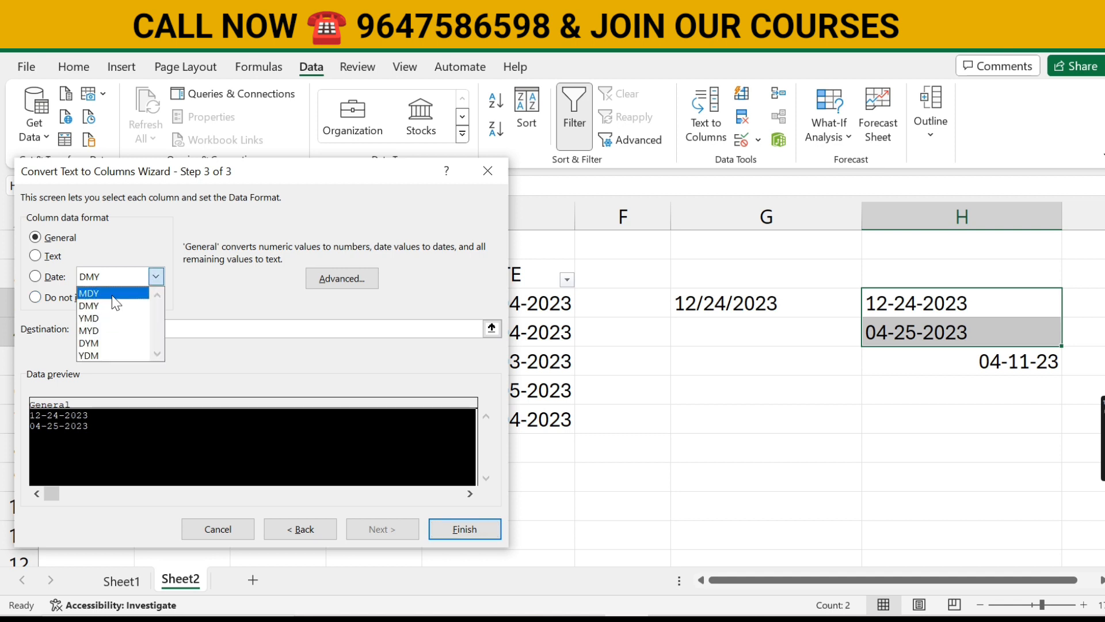
left_click(113, 295)
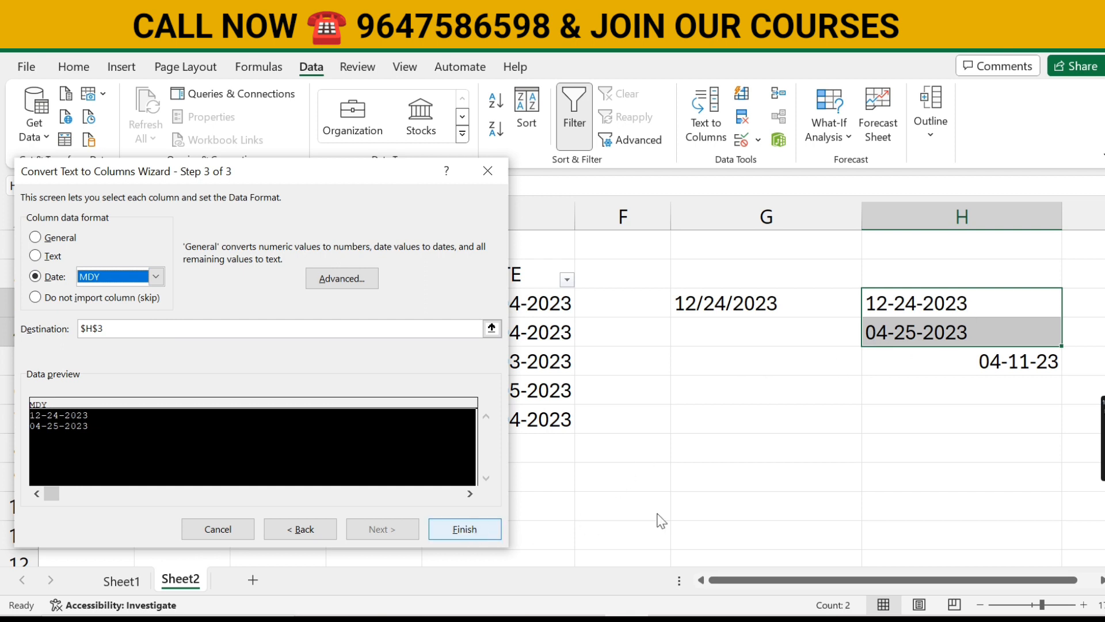
key("Return")
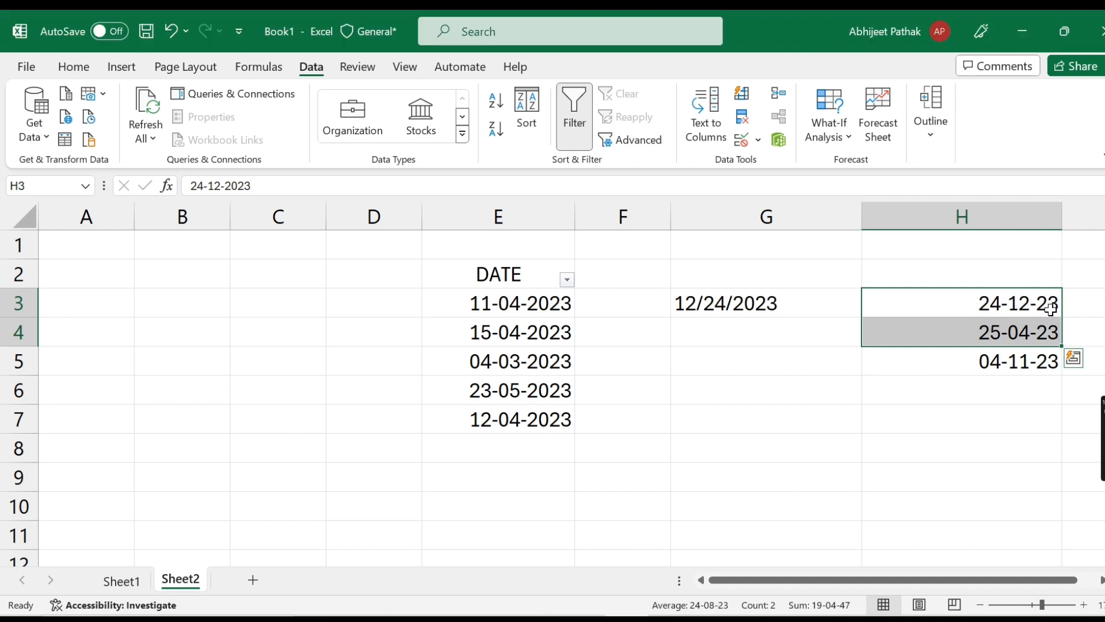
- Apply the custom number format MM-DD-YYY to the converted dates in H3:H4
key("ctrl+1")
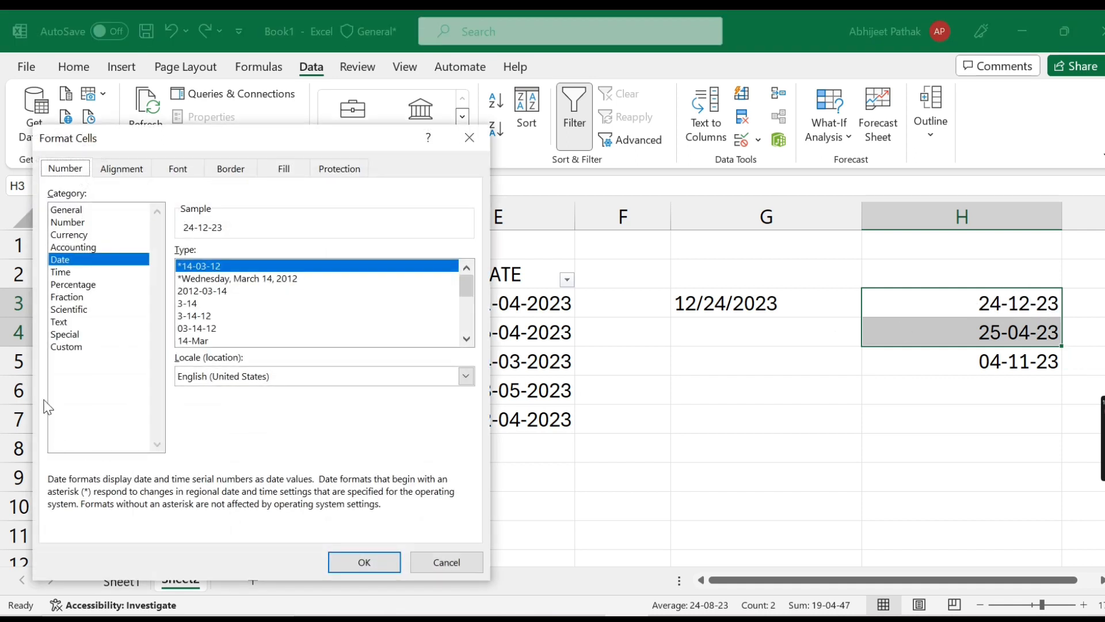
left_click(66, 346)
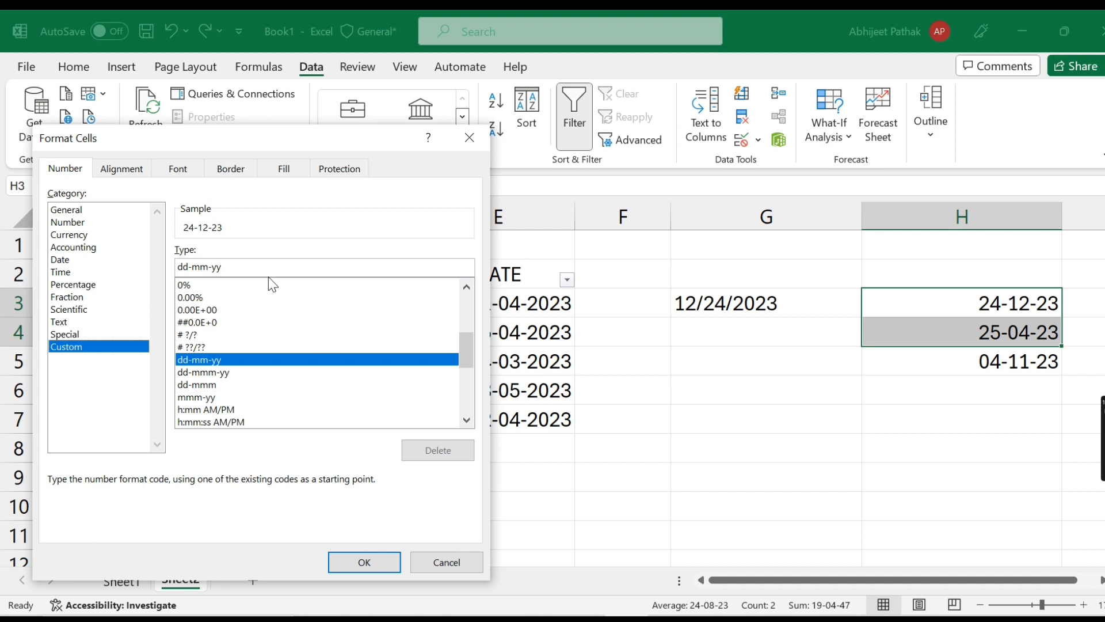
left_click_drag(236, 265, 119, 268)
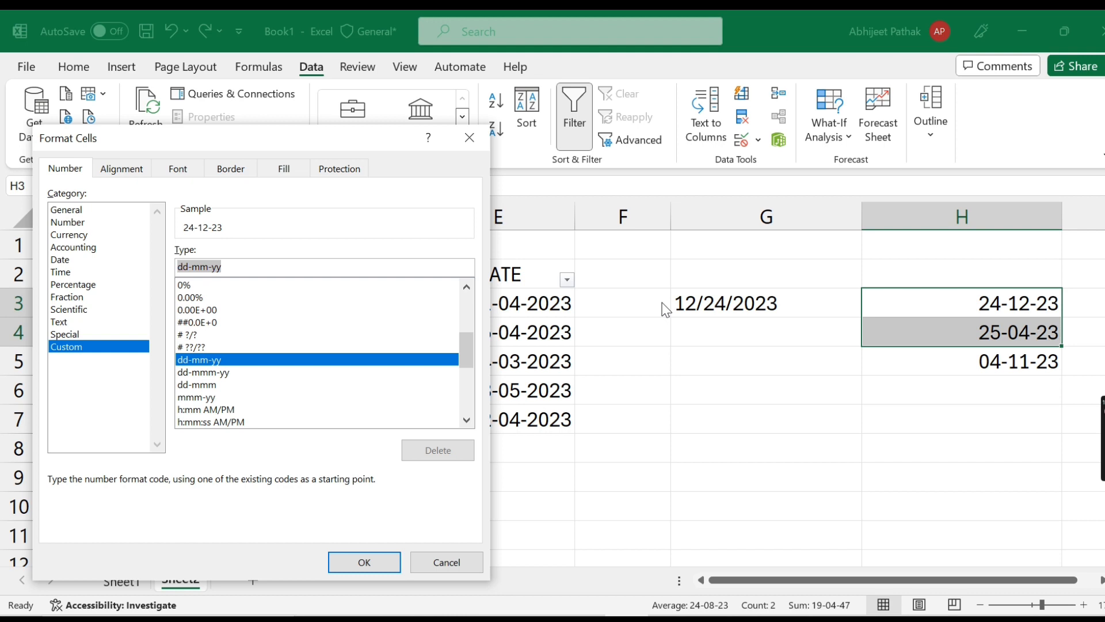
type("MM-DD-YYY")
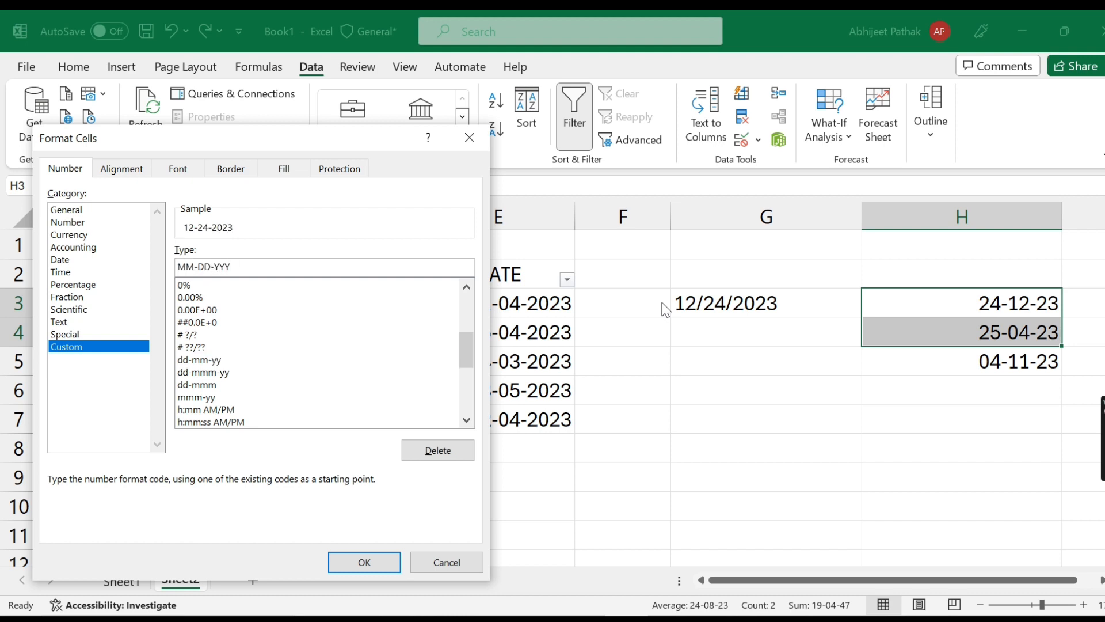
key("Return")
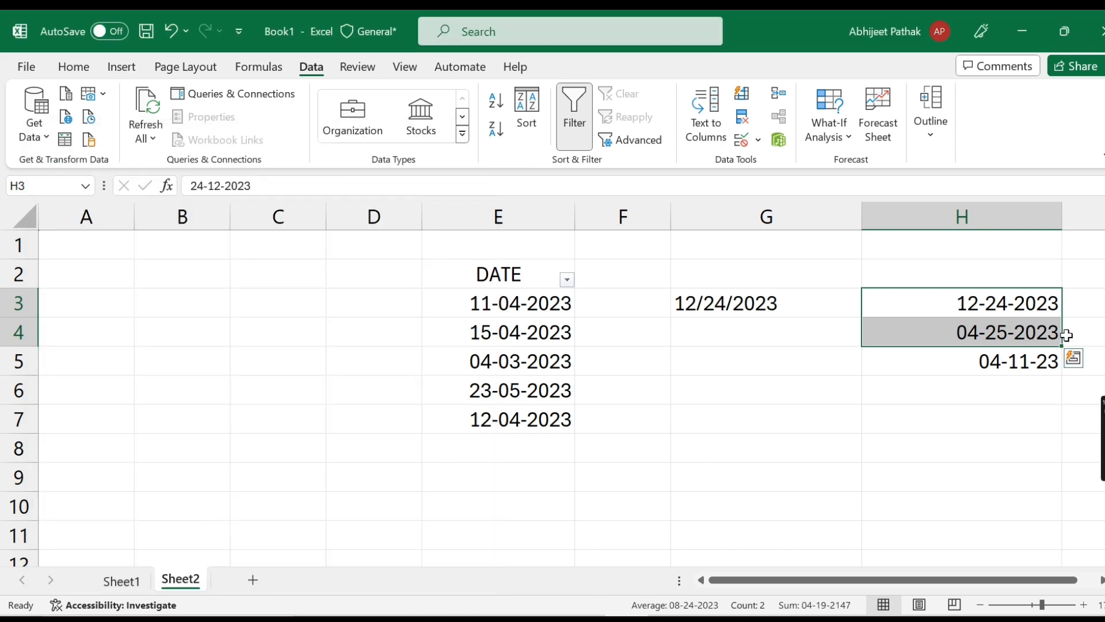